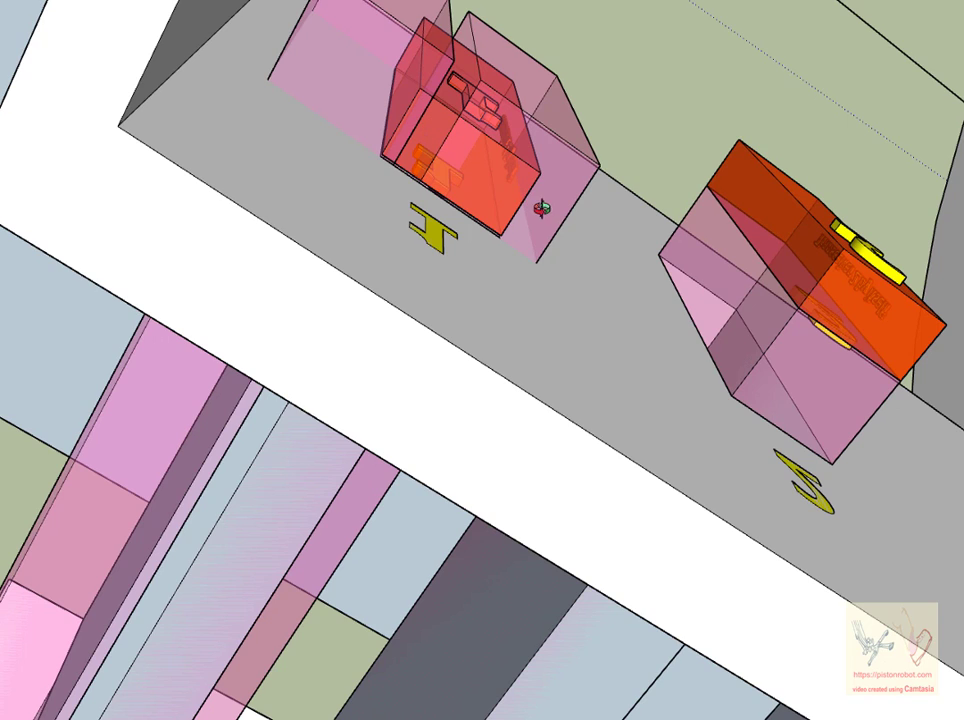
# Examine transceivers 1 and 2, their cutouts, and transceiver 1 as seen through the E and F beams.
pyautogui.moveTo(504, 196)
pyautogui.mouseDown(button='middle')
pyautogui.moveTo(365, 193)
pyautogui.moveTo(312, 269)
pyautogui.mouseUp(button='middle')
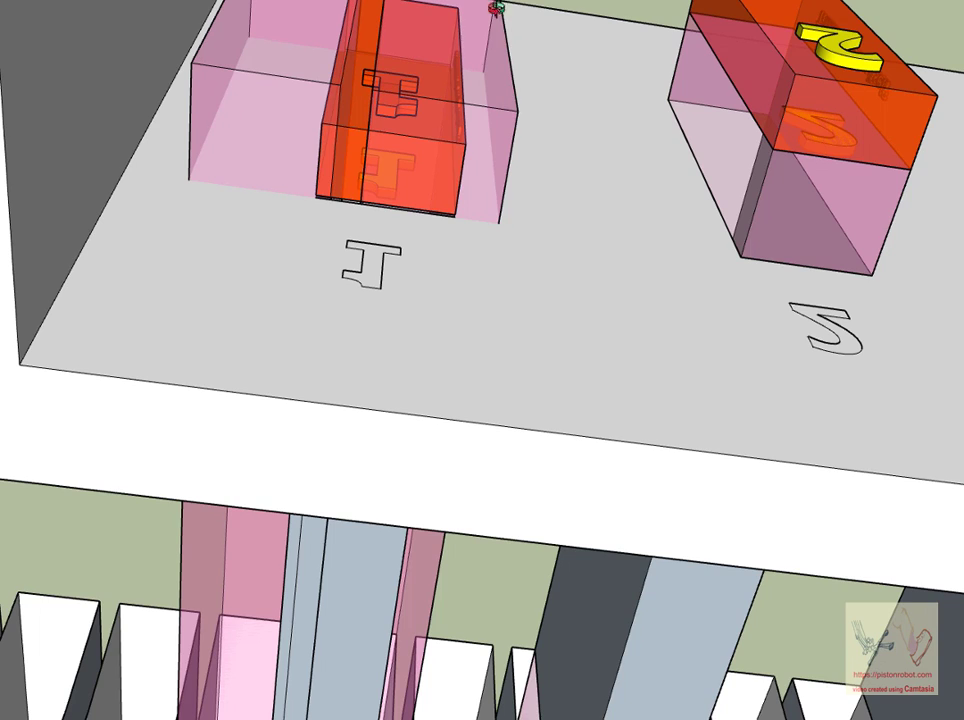
pyautogui.scroll(-2, 423, 108)
pyautogui.moveTo(413, 98); pyautogui.dragTo(401, 134, button='middle')
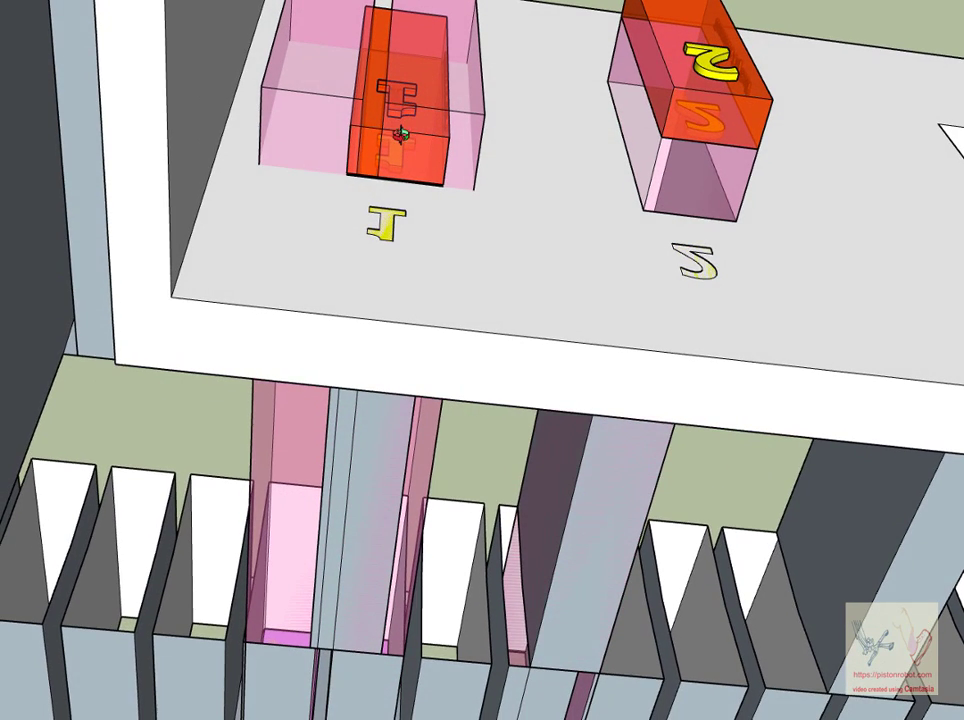
pyautogui.scroll(-4, 423, 178)
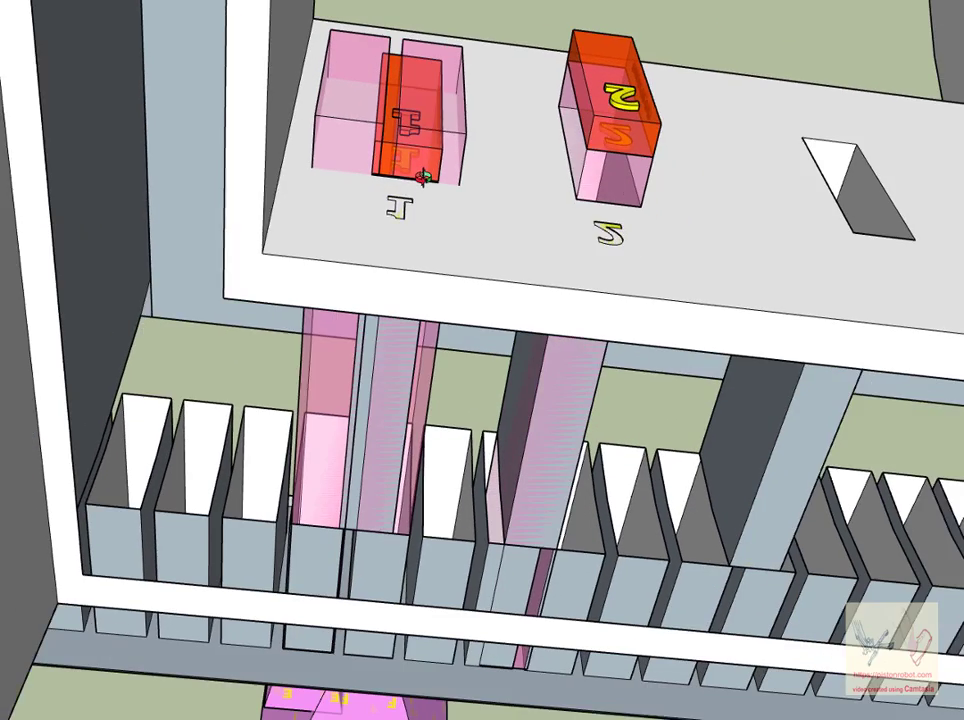
pyautogui.scroll(2, 422, 156)
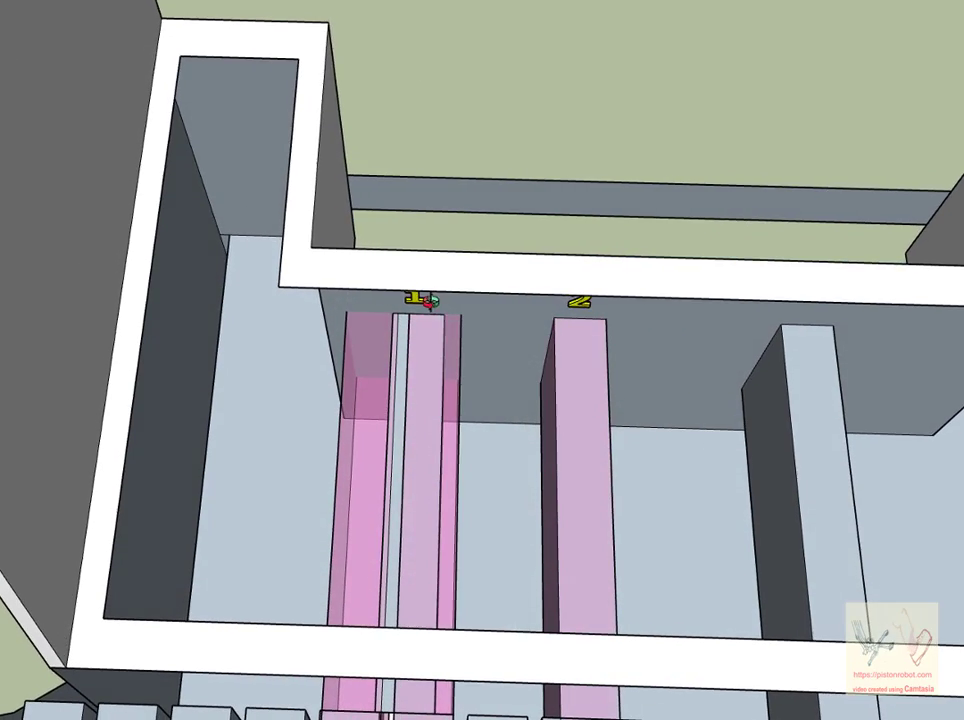
pyautogui.moveTo(428, 344); pyautogui.dragTo(444, 408, button='middle')
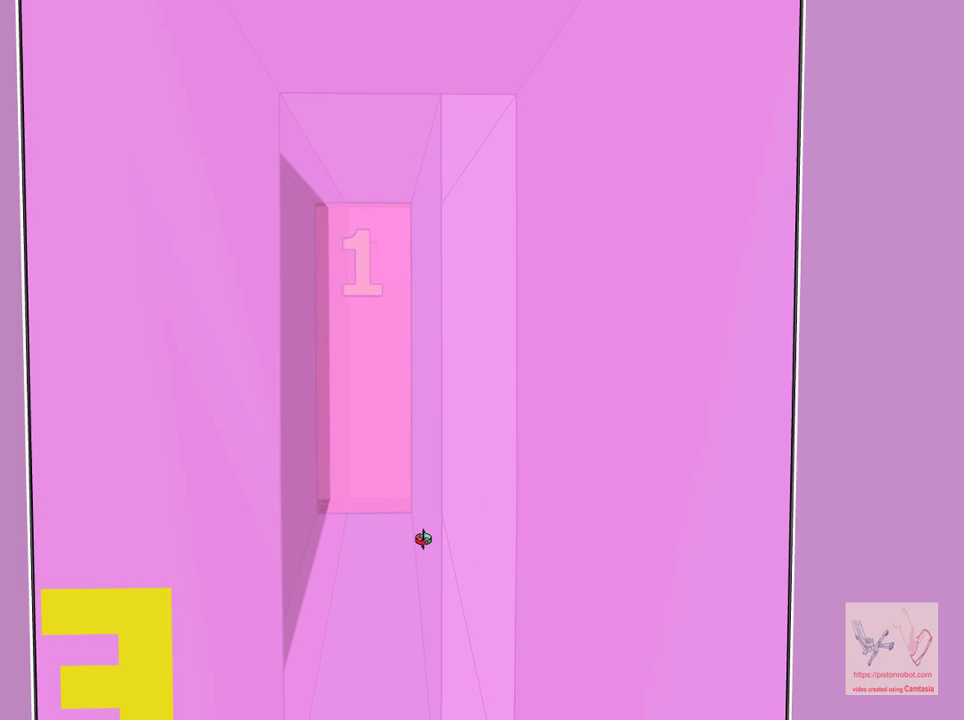
pyautogui.scroll(2, 422, 539)
pyautogui.scroll(3, 420, 542)
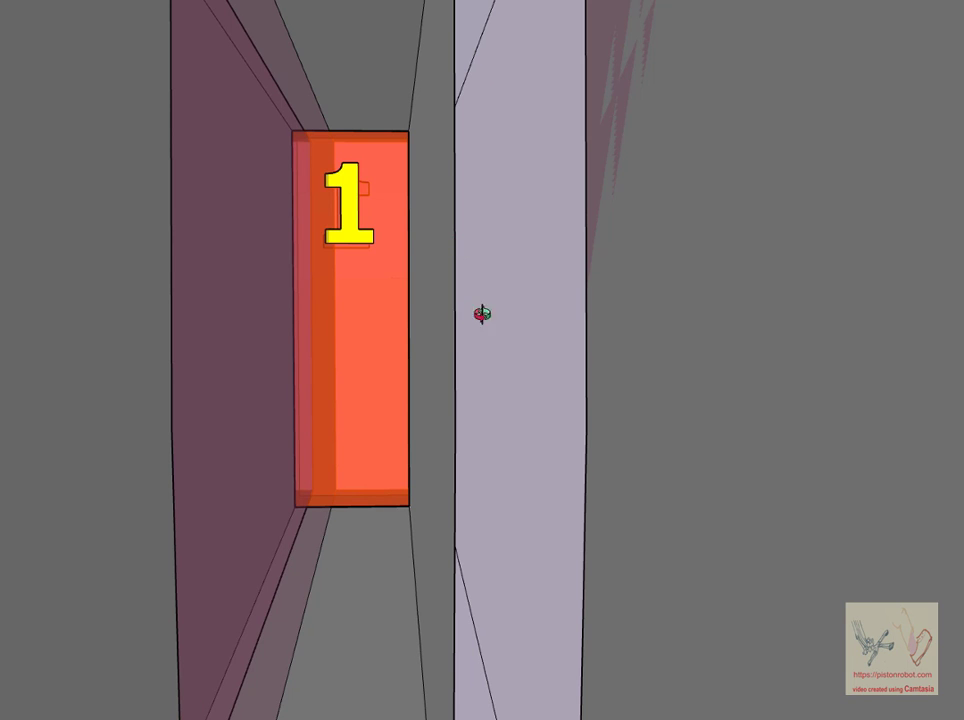
pyautogui.scroll(-5, 500, 313)
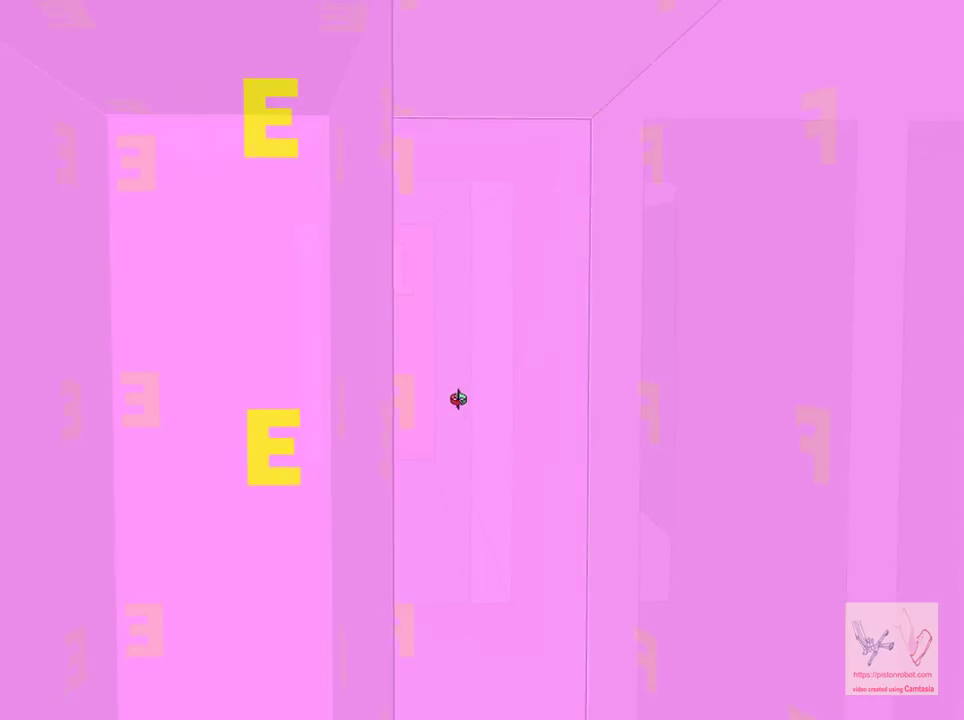
pyautogui.scroll(-8, 458, 399)
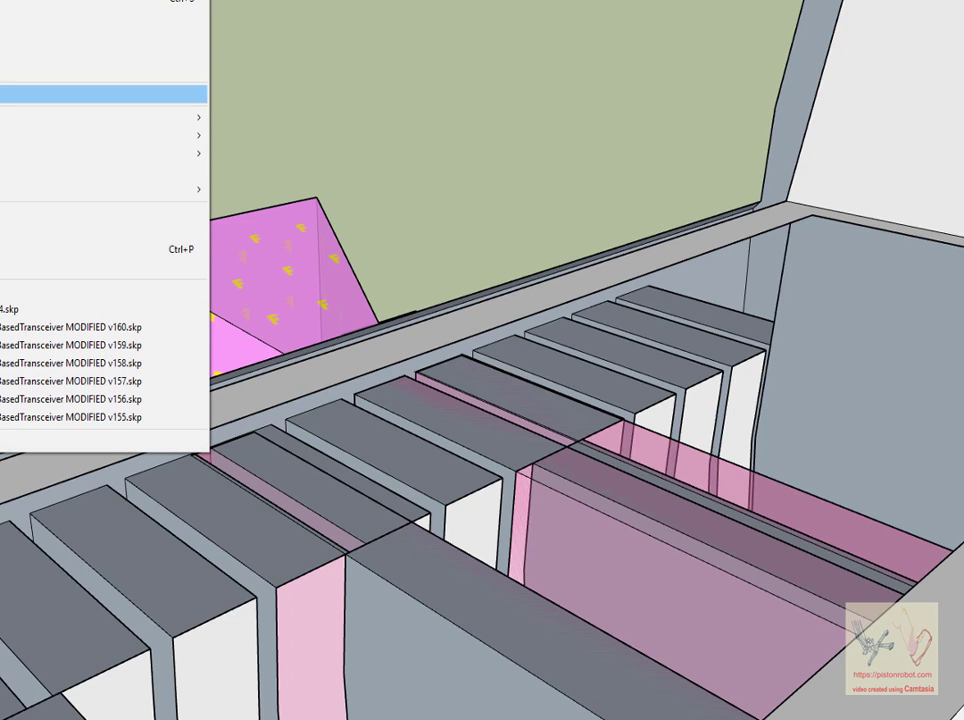
# Open the most recent model, whose file name ends in 4.skp, and examine the E and F beams at the lettered openings.
pyautogui.click(8, 309)
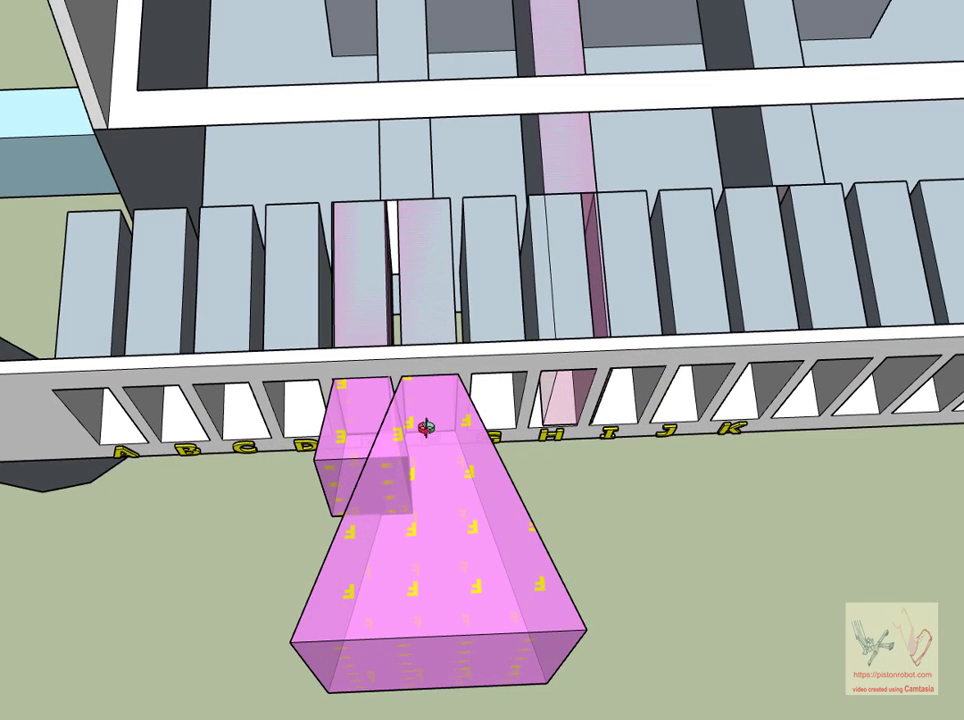
pyautogui.scroll(2, 420, 458)
pyautogui.scroll(-5, 426, 456)
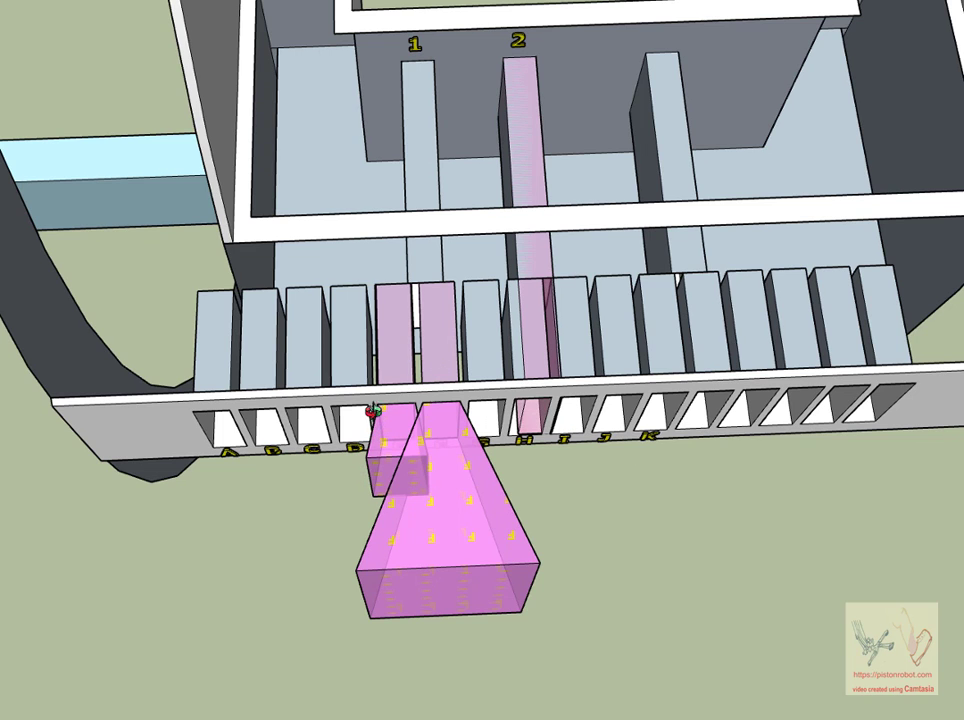
pyautogui.scroll(3, 380, 411)
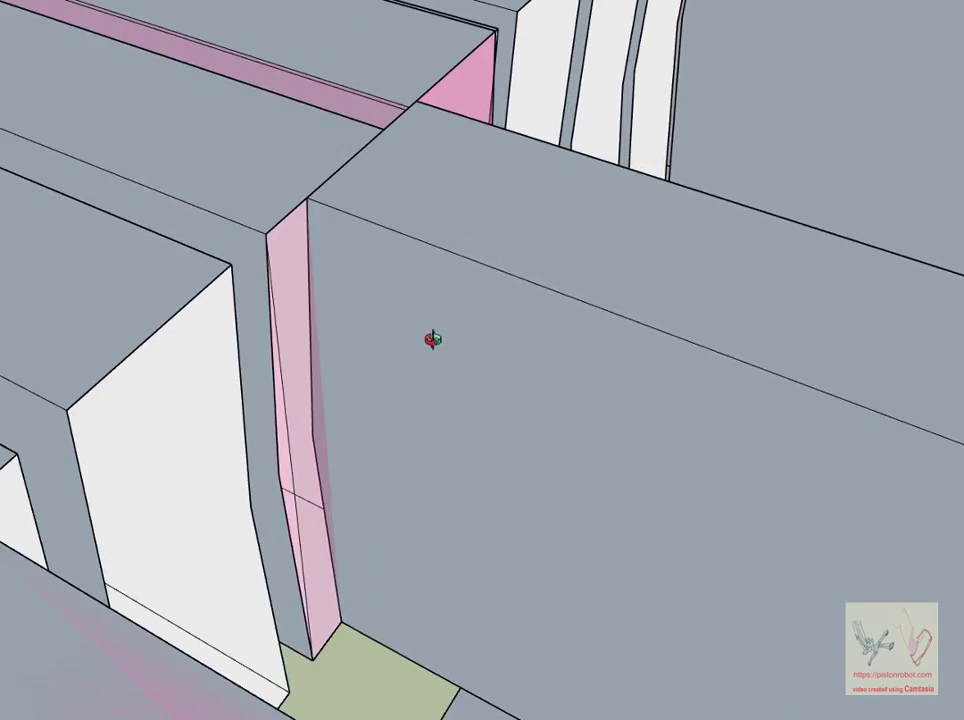
pyautogui.moveTo(432, 340); pyautogui.dragTo(441, 297, button='middle')
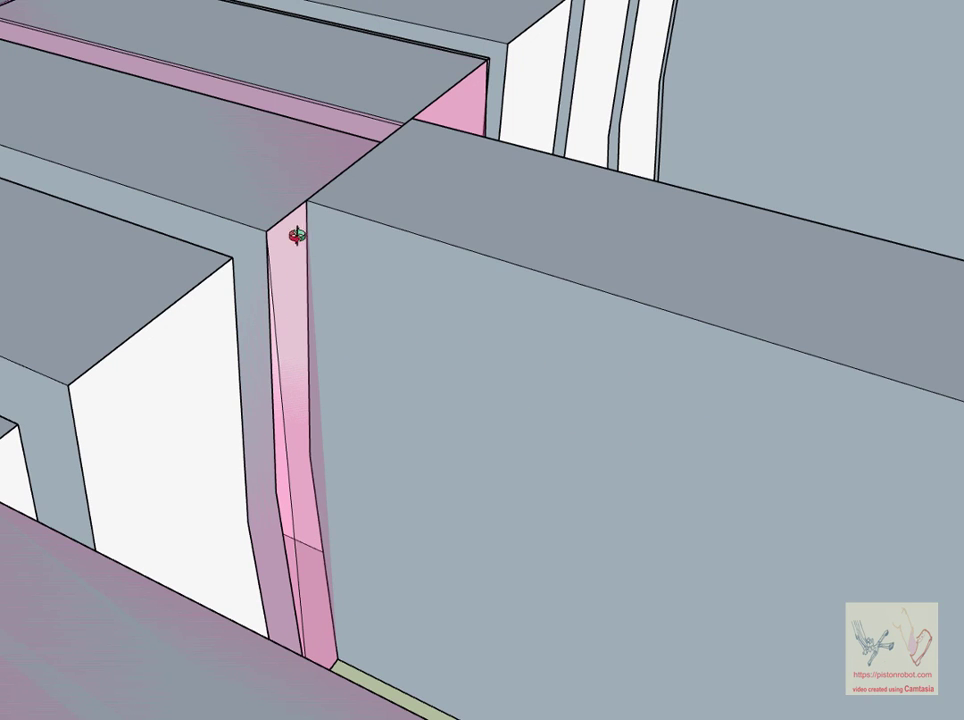
pyautogui.moveTo(286, 243)
pyautogui.mouseDown(button='middle')
pyautogui.moveTo(233, 322)
pyautogui.moveTo(338, 447)
pyautogui.mouseUp(button='middle')
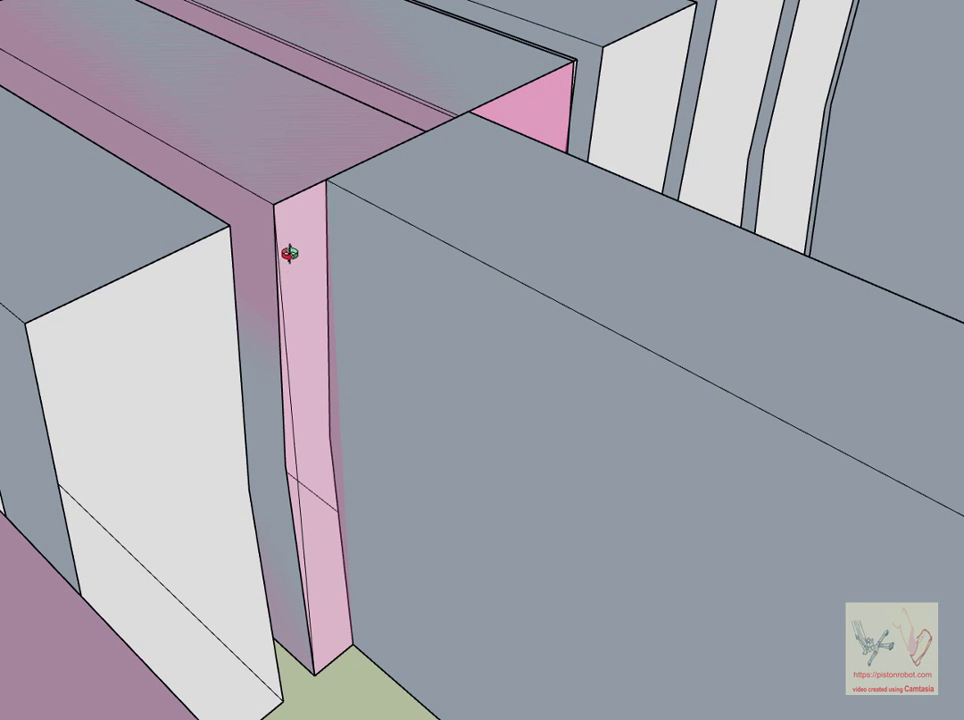
pyautogui.scroll(-1, 290, 256)
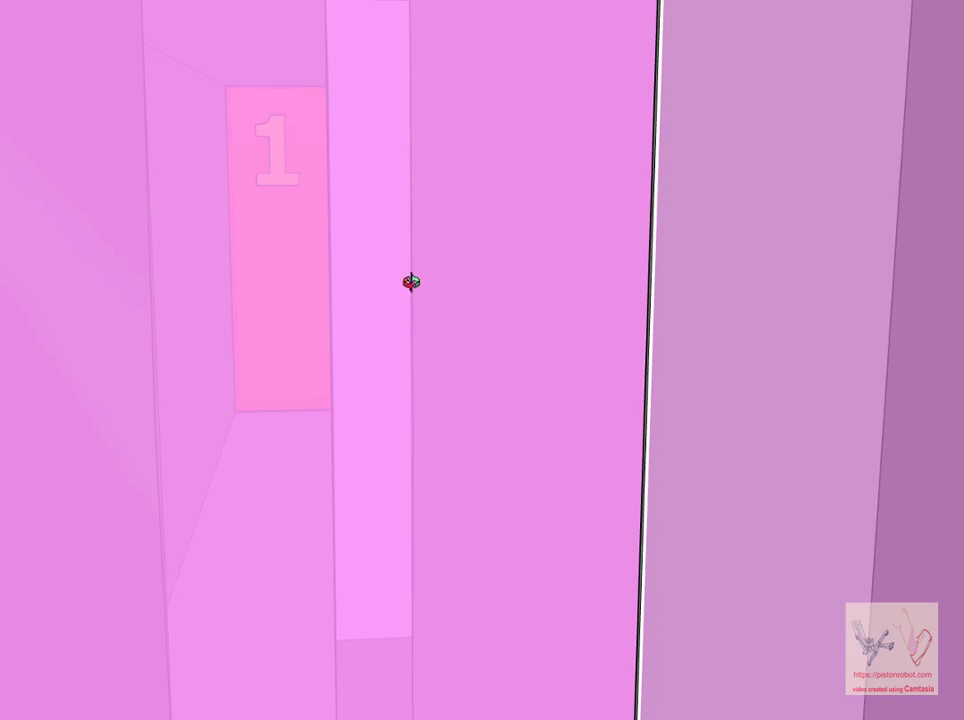
pyautogui.scroll(-10, 410, 285)
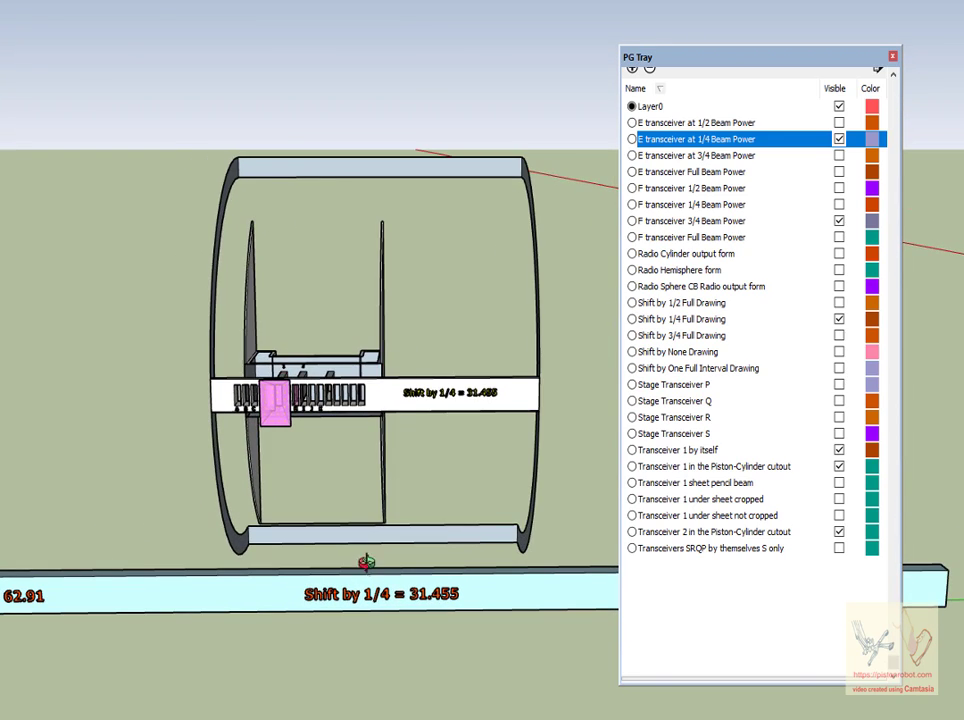
# Show the Shift by 1/2 Full Drawing layer and hide the Shift by 1/4 Full Drawing, F transceiver 3/4 and E transceiver 1/4 Beam Power layers.
pyautogui.click(839, 319)
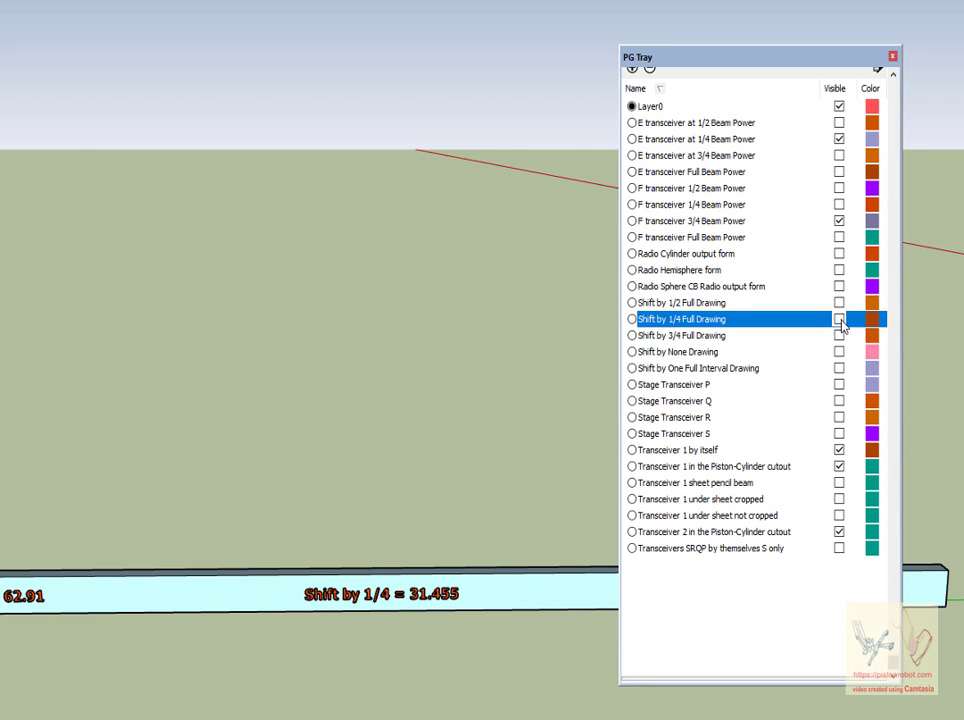
pyautogui.click(839, 302)
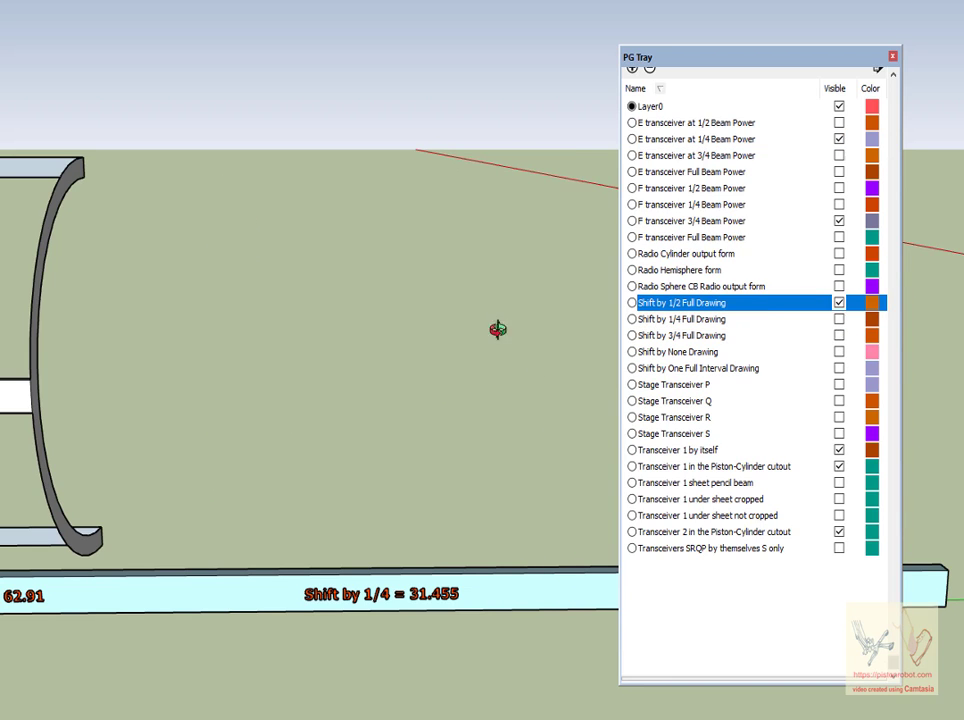
pyautogui.click(839, 222)
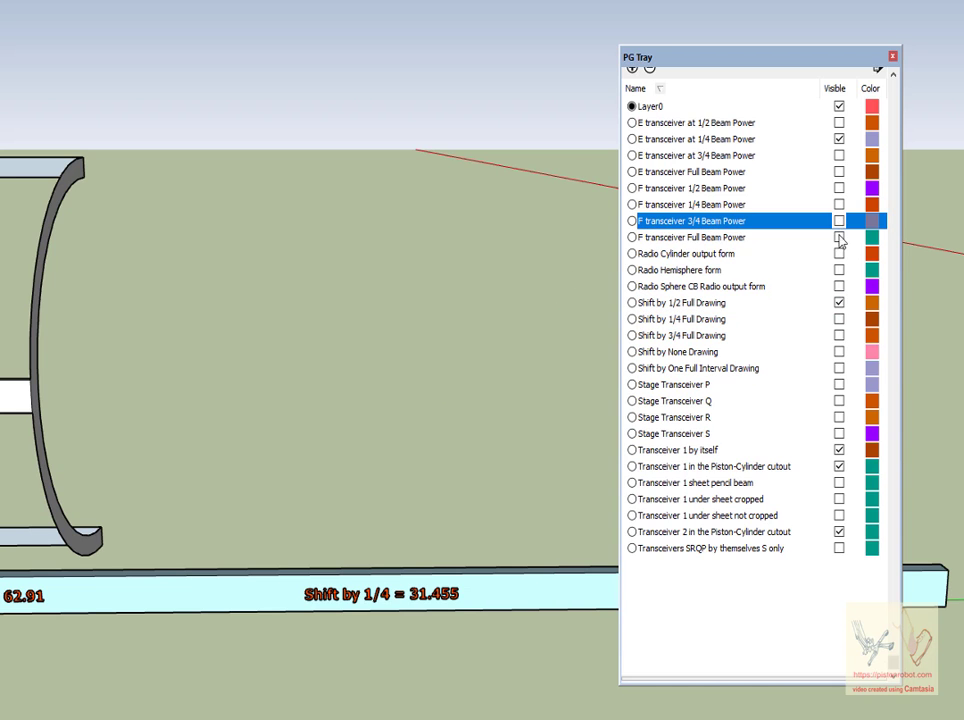
pyautogui.click(839, 140)
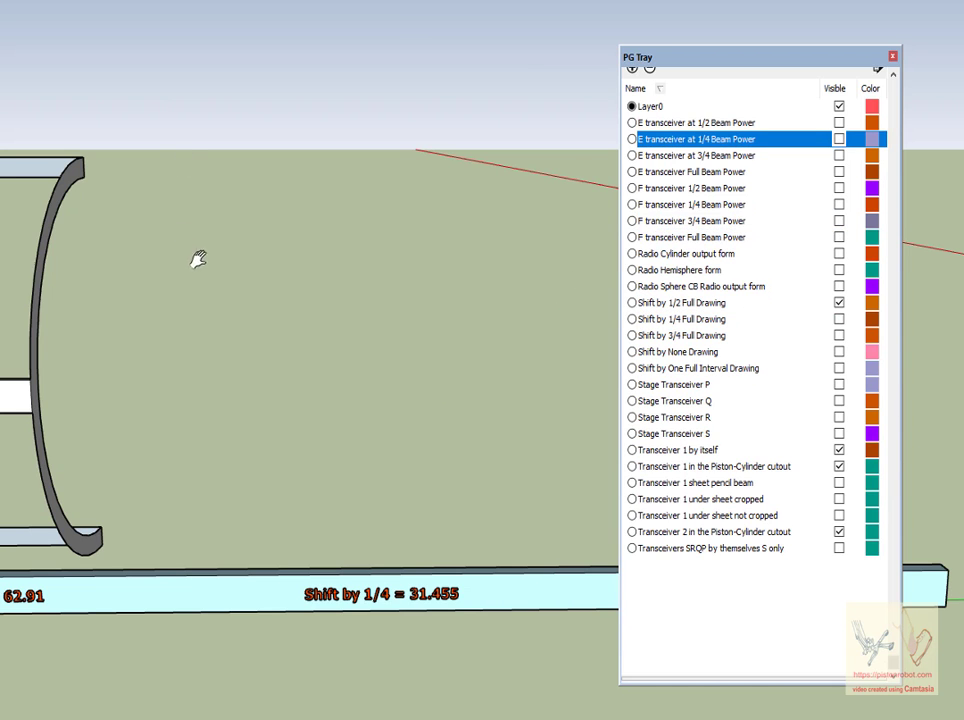
# Examine how transceiver 1 lines up behind openings E and F in the Shift by 1/2 drawing.
pyautogui.moveTo(213, 263)
pyautogui.mouseDown()
pyautogui.moveTo(542, 282)
pyautogui.moveTo(655, 274)
pyautogui.mouseUp()
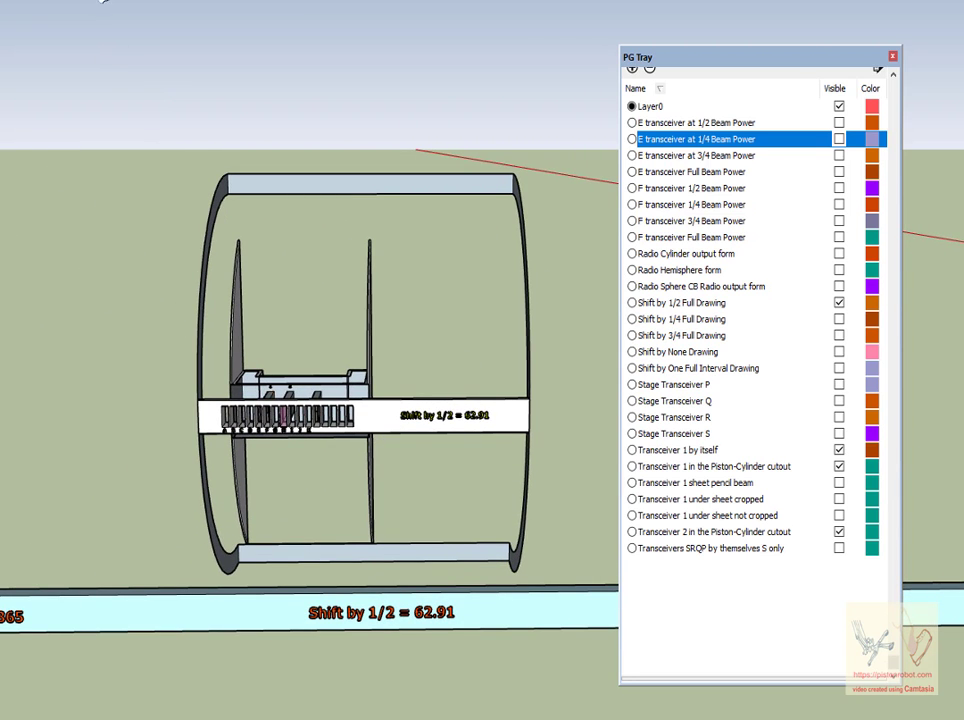
pyautogui.scroll(4, 308, 437)
pyautogui.moveTo(308, 437)
pyautogui.keyDown('shift'); pyautogui.mouseDown()
pyautogui.moveTo(357, 430)
pyautogui.moveTo(408, 591)
pyautogui.mouseUp(); pyautogui.keyUp('shift')
pyautogui.scroll(4, 322, 462)
pyautogui.keyDown('shift'); pyautogui.moveTo(318, 456); pyautogui.dragTo(362, 357); pyautogui.keyUp('shift')
pyautogui.scroll(6, 366, 357)
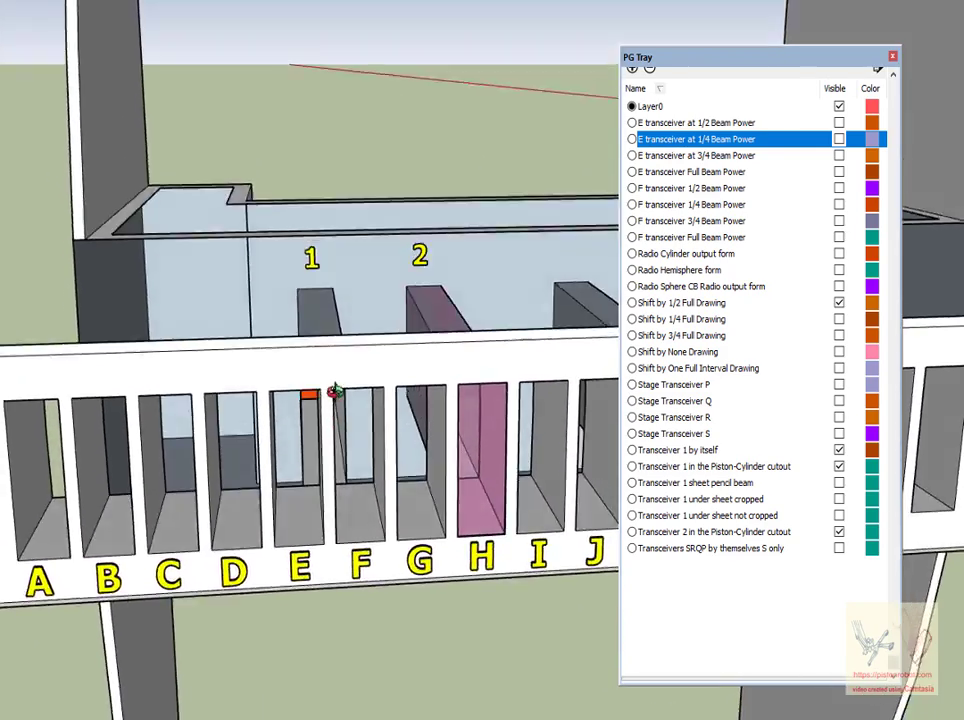
pyautogui.scroll(6, 338, 330)
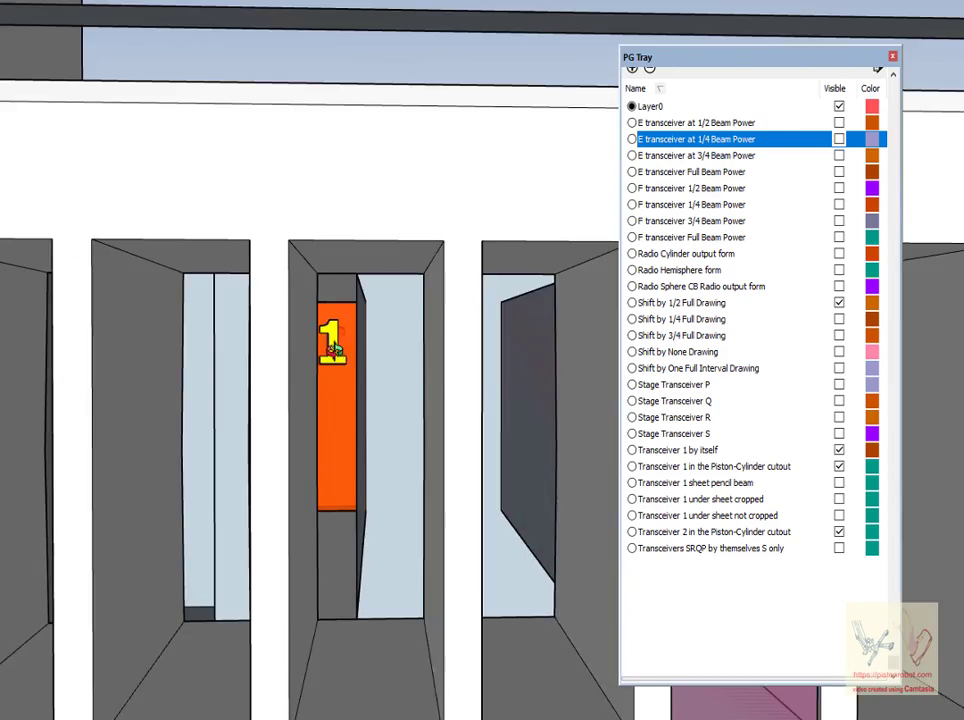
pyautogui.moveTo(335, 347)
pyautogui.mouseDown(button='middle')
pyautogui.moveTo(374, 350)
pyautogui.moveTo(347, 337)
pyautogui.moveTo(303, 340)
pyautogui.moveTo(326, 327)
pyautogui.mouseUp(button='middle')
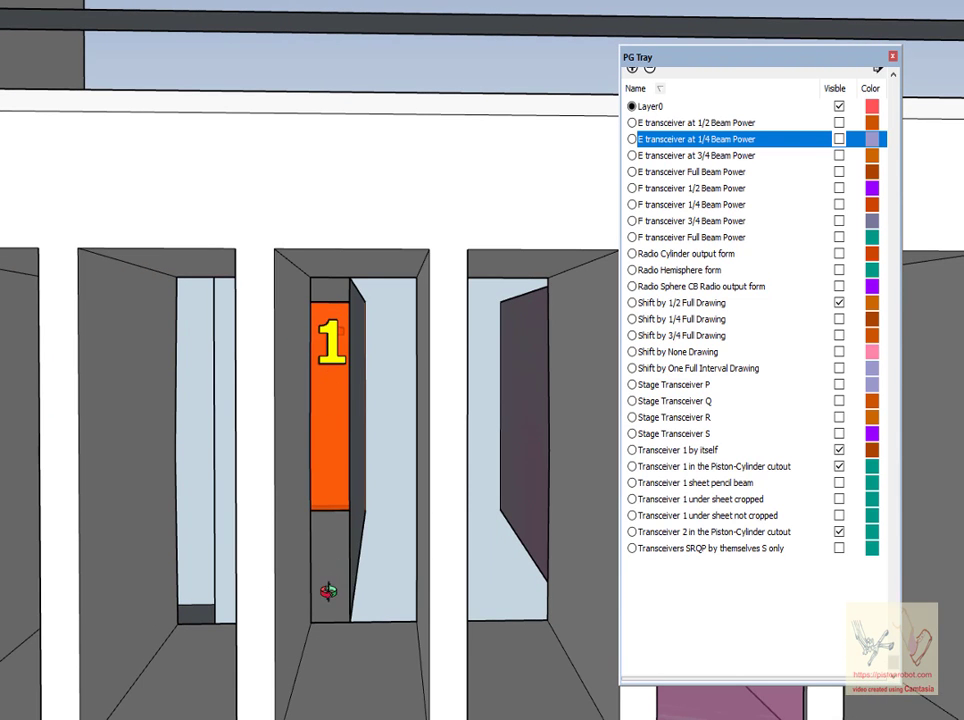
pyautogui.moveTo(329, 577); pyautogui.dragTo(346, 474, button='middle')
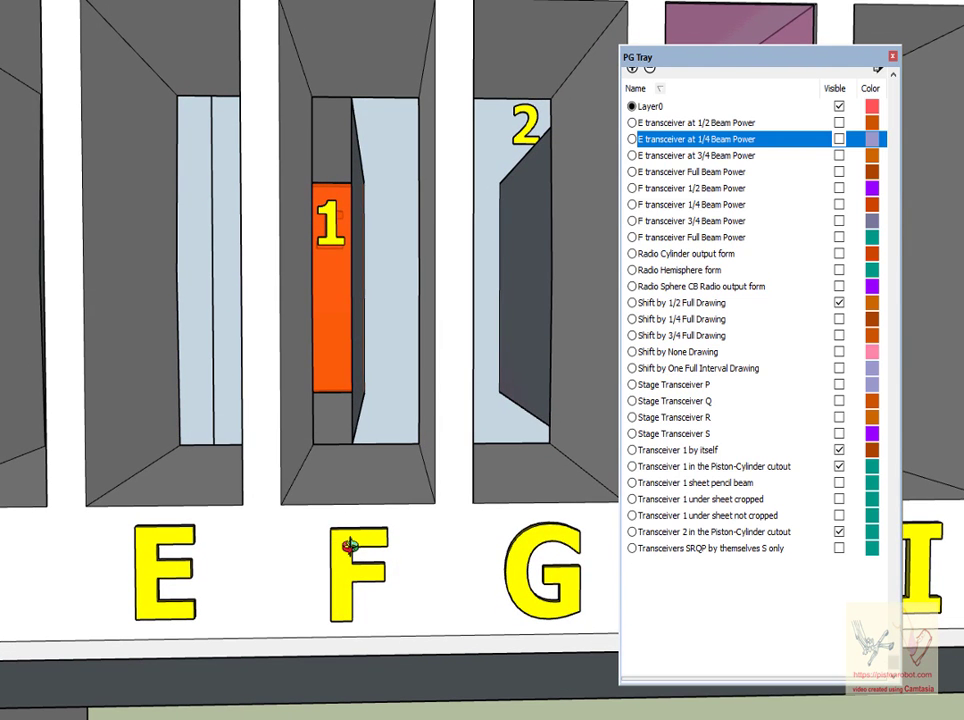
pyautogui.moveTo(349, 545); pyautogui.dragTo(316, 271, button='middle')
pyautogui.scroll(-3, 322, 244)
pyautogui.scroll(-3, 301, 508)
pyautogui.scroll(3, 303, 497)
pyautogui.scroll(3, 283, 590)
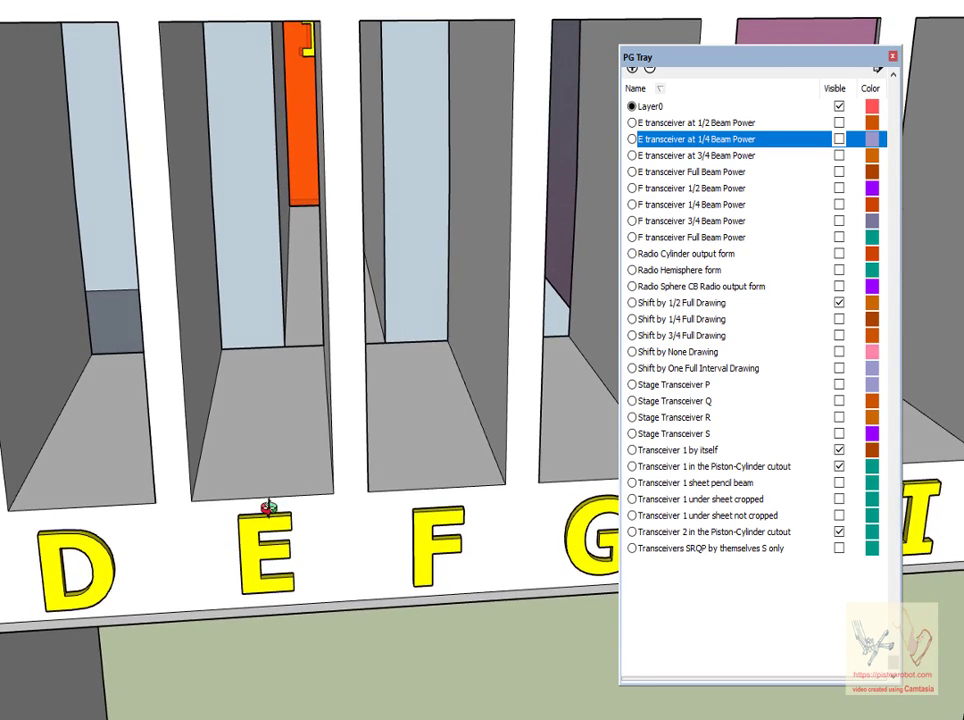
pyautogui.scroll(-4, 316, 542)
pyautogui.moveTo(320, 548)
pyautogui.mouseDown(button='middle')
pyautogui.moveTo(301, 514)
pyautogui.moveTo(325, 485)
pyautogui.mouseUp(button='middle')
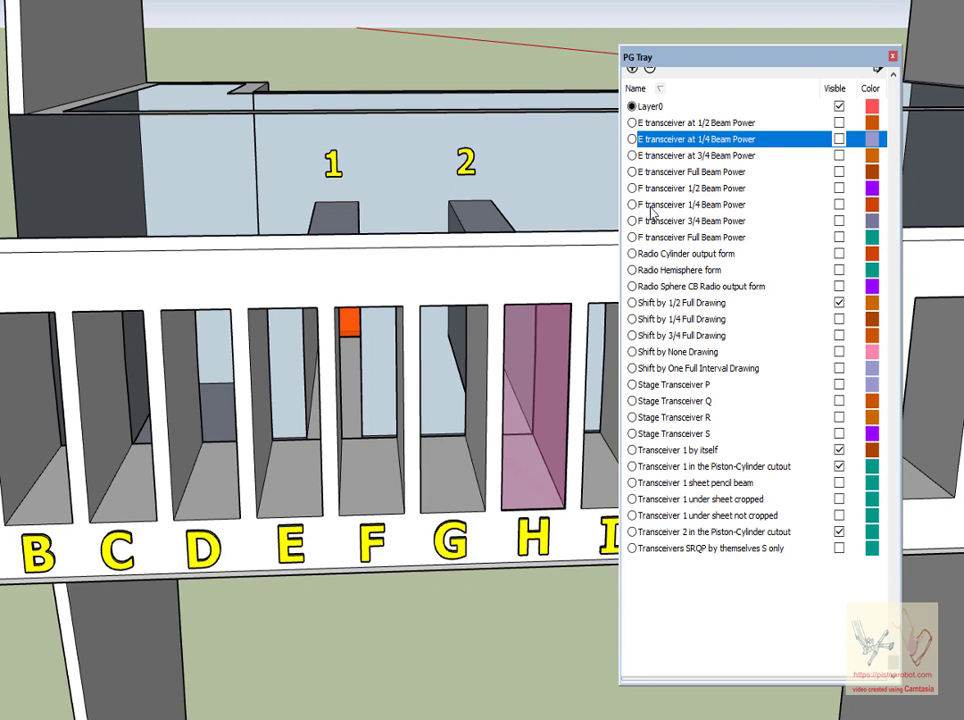
# Show the F transceiver 1/2 Beam Power and E transceiver at 1/2 Beam Power layers and view both beams from above.
pyautogui.click(839, 189)
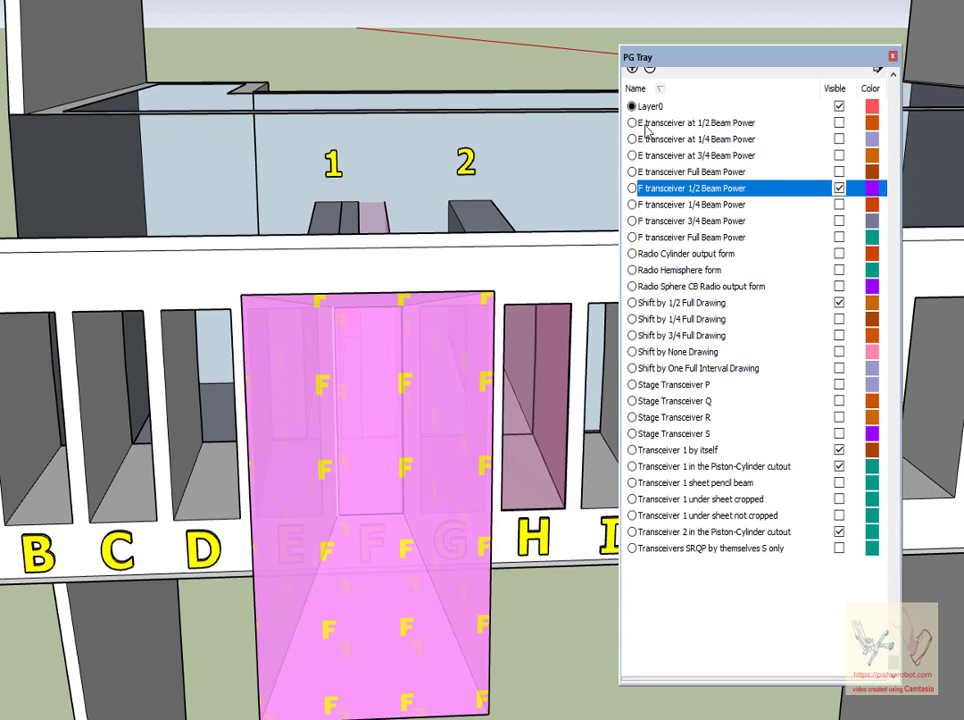
pyautogui.click(839, 123)
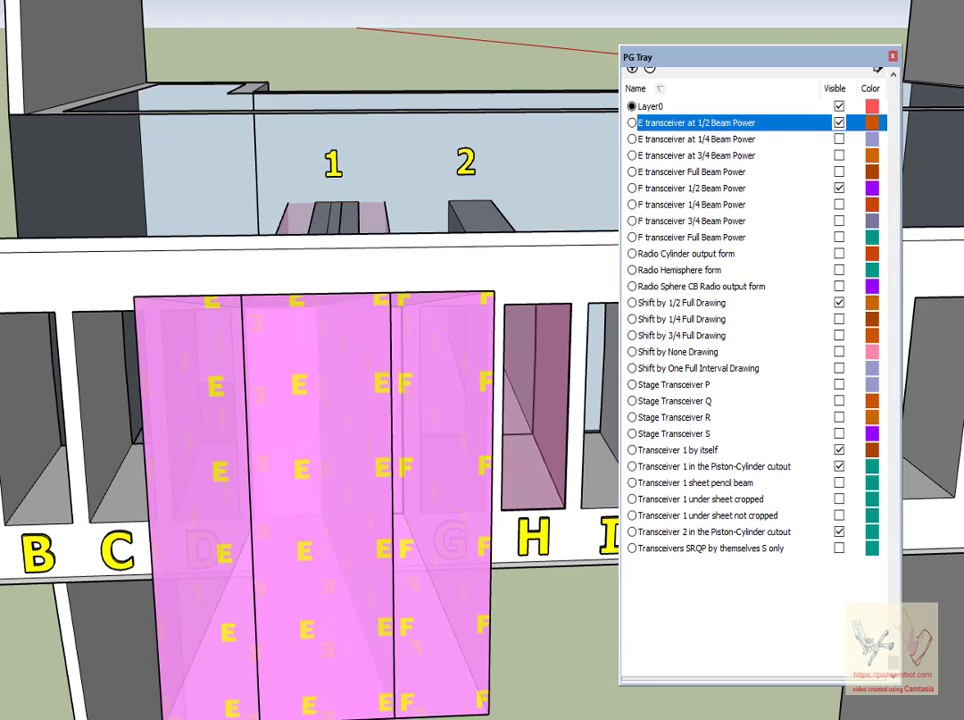
pyautogui.moveTo(254, 101)
pyautogui.mouseDown(button='middle')
pyautogui.moveTo(318, 307)
pyautogui.moveTo(338, 232)
pyautogui.moveTo(310, 505)
pyautogui.moveTo(393, 400)
pyautogui.moveTo(402, 359)
pyautogui.mouseUp(button='middle')
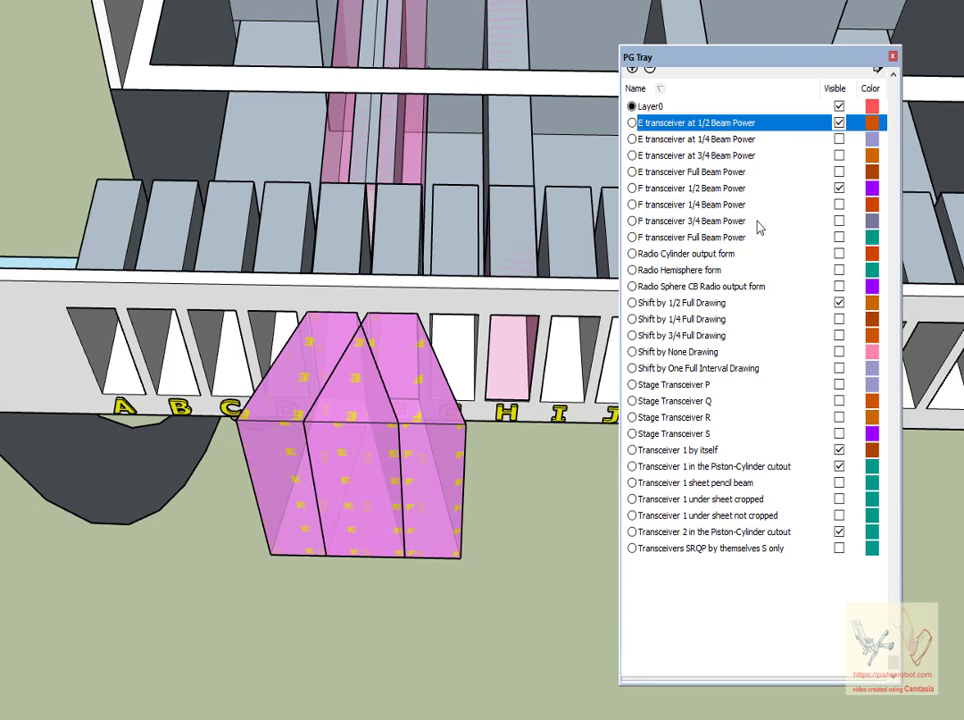
# Temporarily swap the F transceiver's 1/2 Beam Power layer for its 3/4 Beam Power layer to compare beams, and restore the 1/2 beam.
pyautogui.click(839, 221)
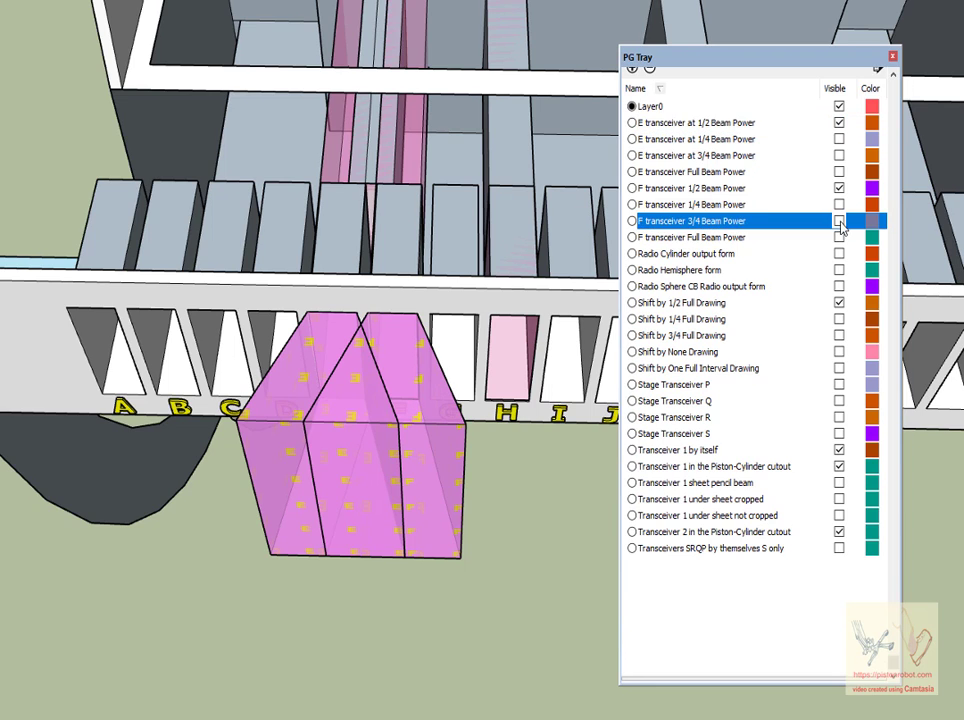
pyautogui.click(839, 188)
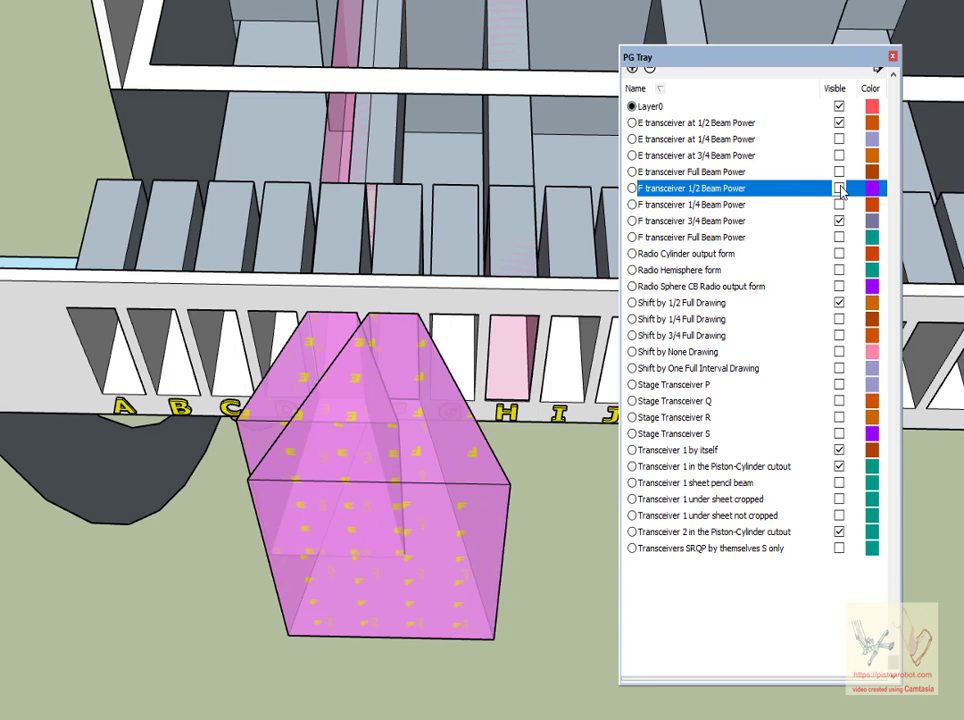
pyautogui.click(839, 188)
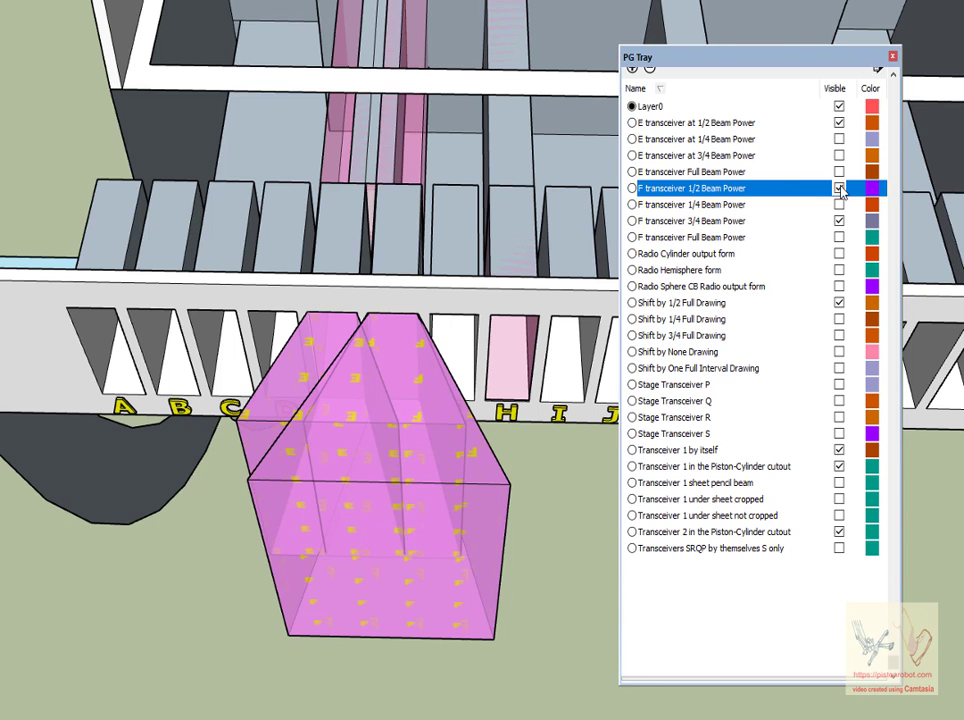
pyautogui.click(839, 221)
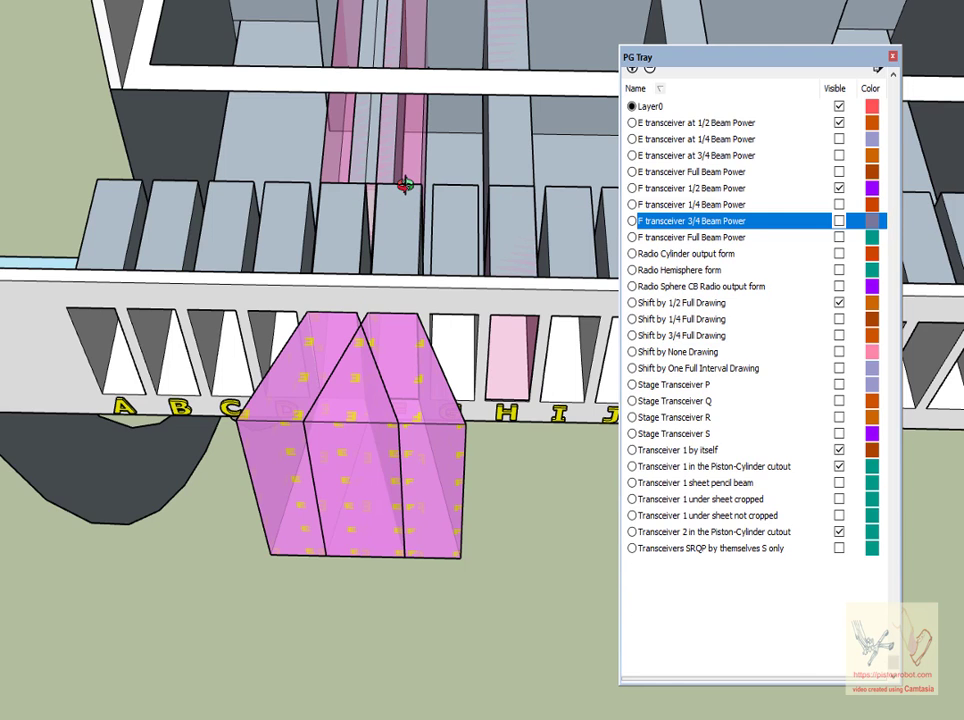
# Temporarily swap the E transceiver's 1/2 Beam Power layer for its 1/4 Beam Power layer to compare beams, and restore the 1/2 beam.
pyautogui.click(839, 139)
pyautogui.click(839, 122)
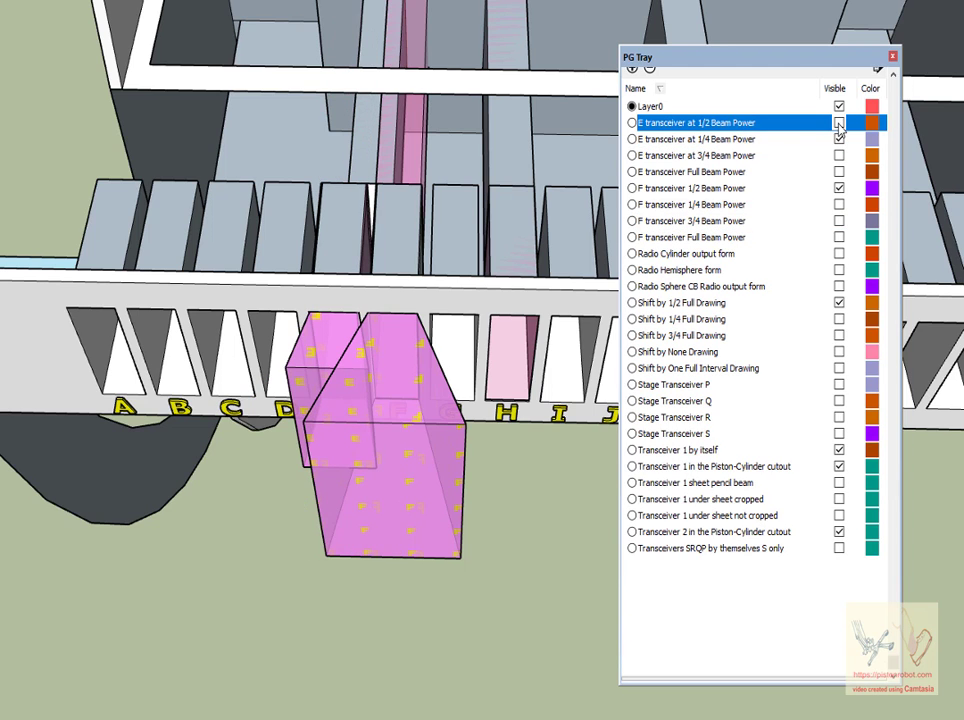
pyautogui.click(839, 122)
pyautogui.click(839, 139)
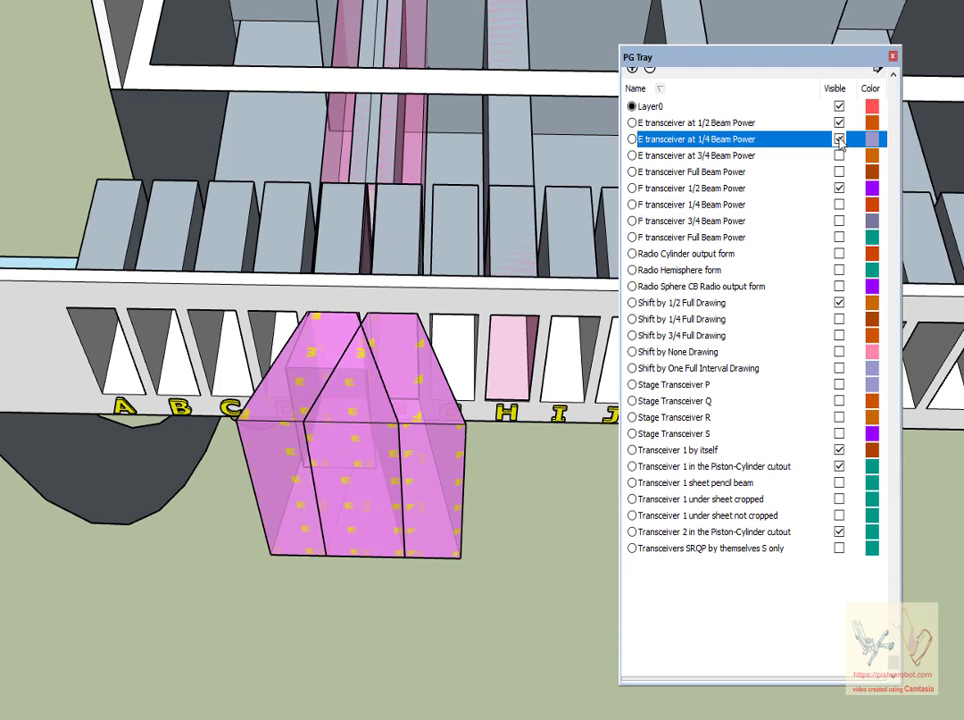
# Examine how transceiver 1 overlaps the blocks behind openings E and F, and inspect both 1/2 power beams from the front.
pyautogui.scroll(2, 325, 322)
pyautogui.moveTo(357, 278); pyautogui.dragTo(381, 512)
pyautogui.scroll(2, 412, 383)
pyautogui.scroll(3, 412, 383)
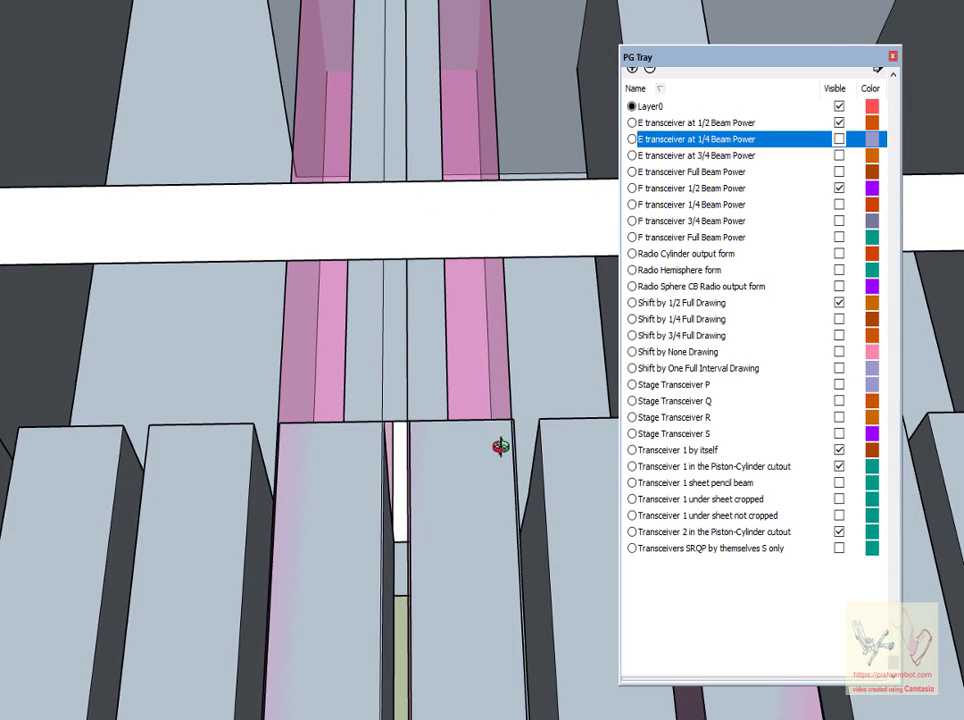
pyautogui.scroll(-3, 419, 390)
pyautogui.moveTo(442, 516); pyautogui.dragTo(426, 170)
pyautogui.moveTo(377, 676); pyautogui.dragTo(405, 357)
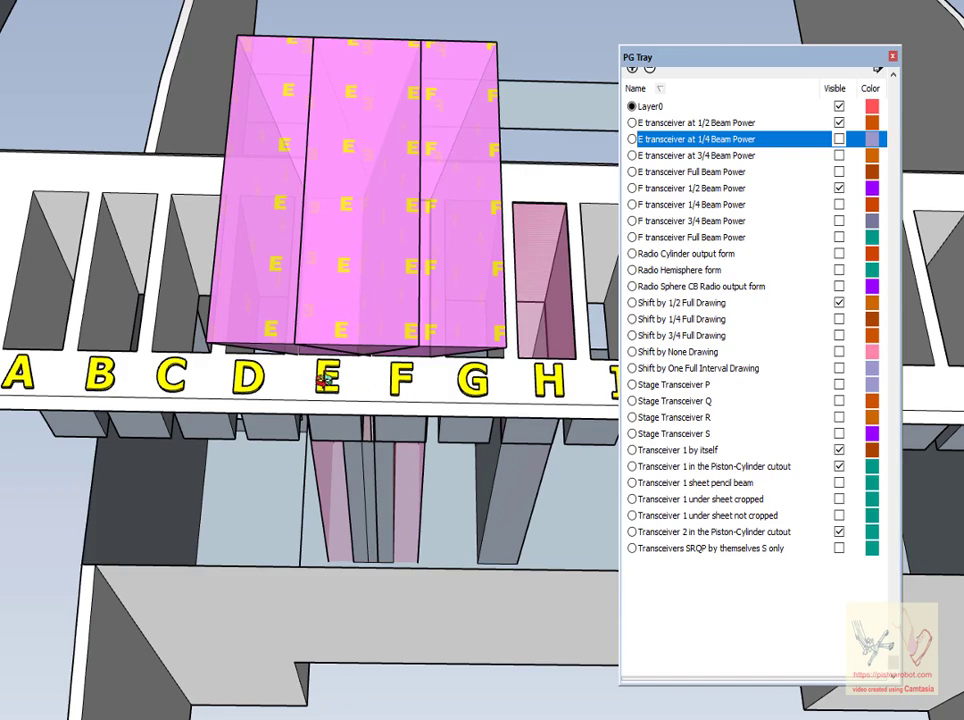
pyautogui.moveTo(387, 254); pyautogui.dragTo(431, 345)
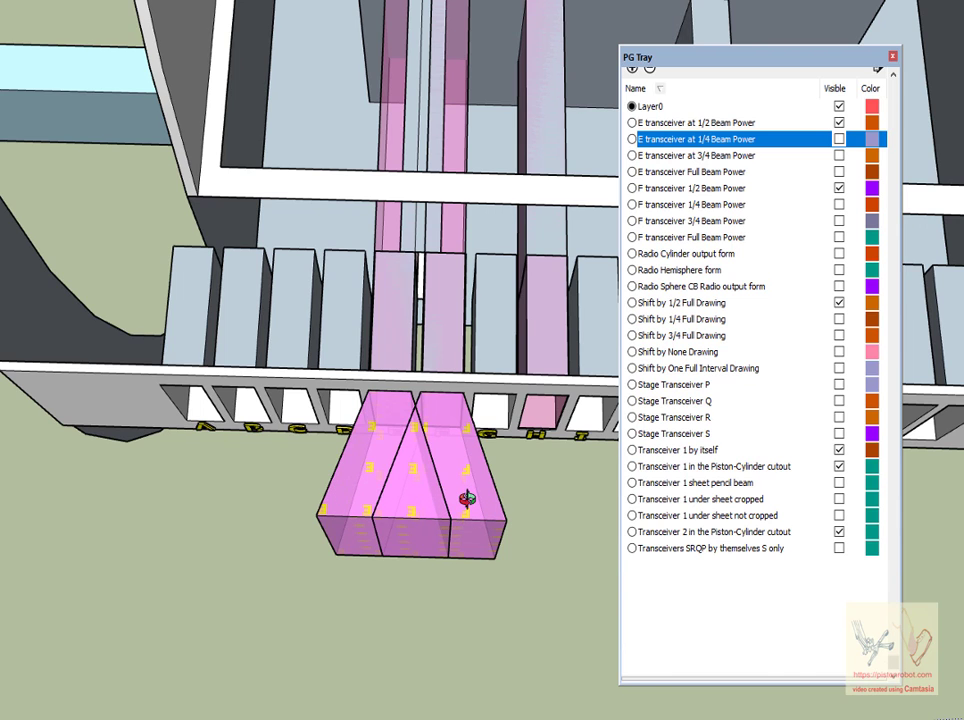
# Inspect transceiver 1 and its two 1/2 power beams from above, comparing the exposed beam strips on either side of the transceiver.
pyautogui.moveTo(466, 498); pyautogui.dragTo(441, 215)
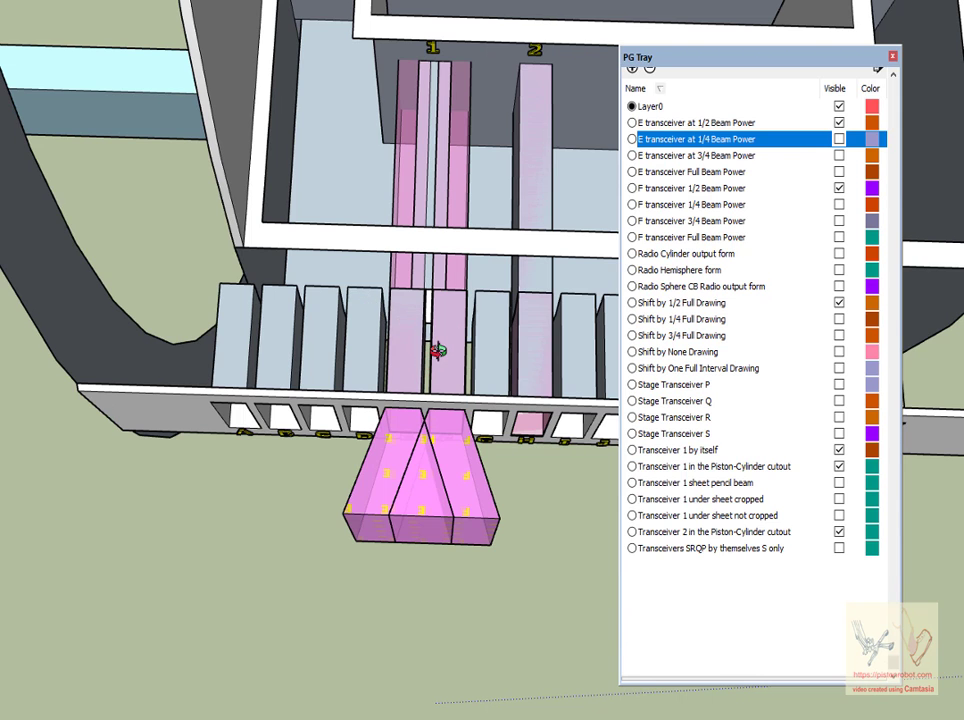
pyautogui.moveTo(438, 350); pyautogui.dragTo(439, 318)
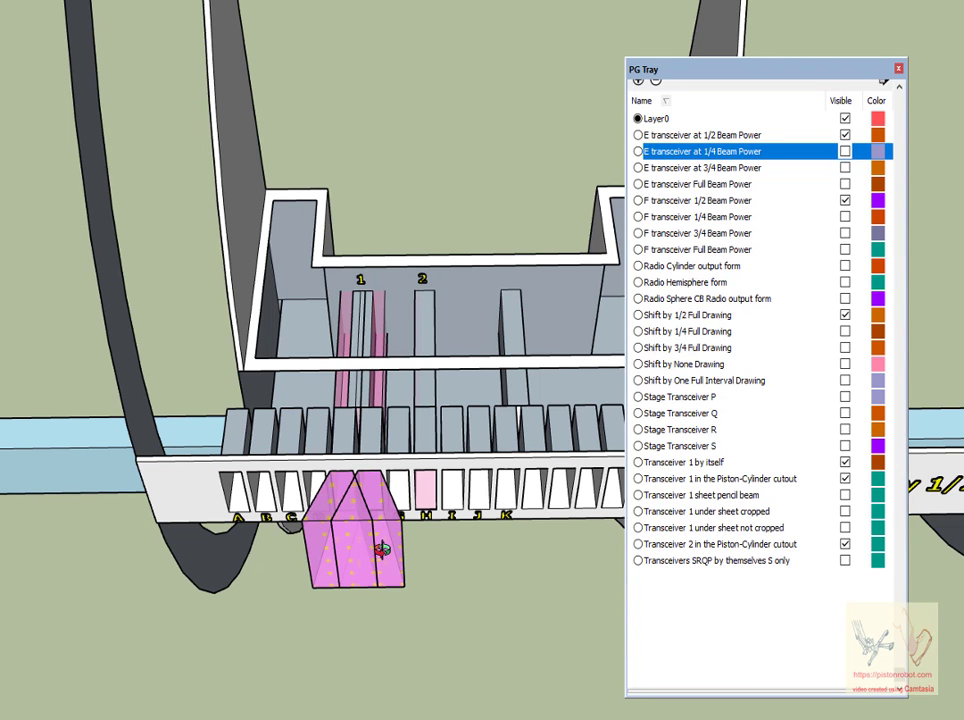
pyautogui.moveTo(351, 553); pyautogui.dragTo(346, 637)
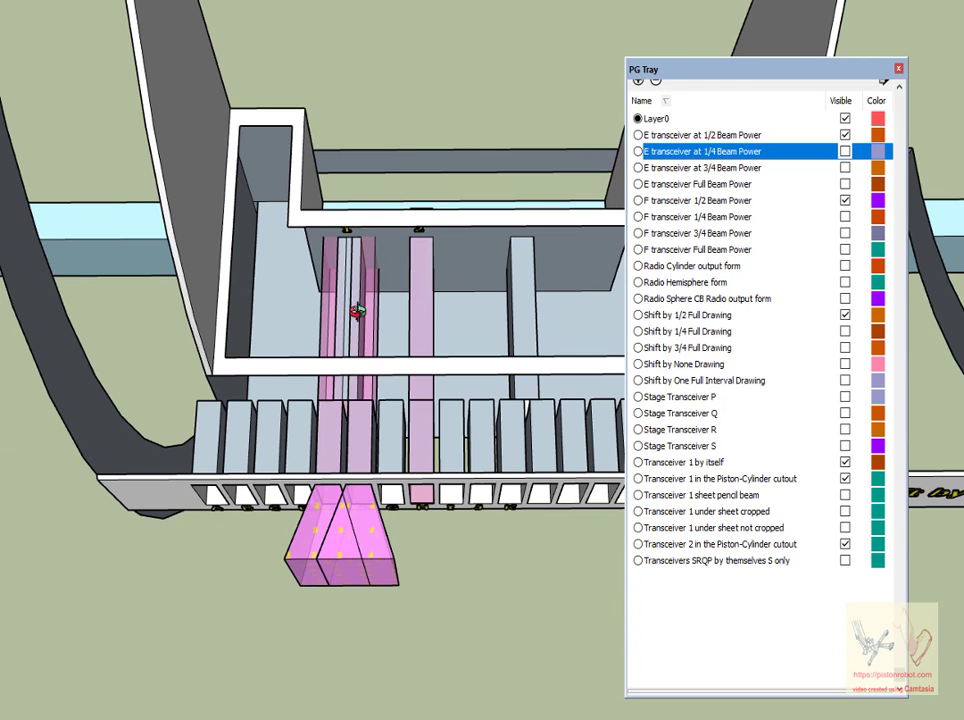
pyautogui.scroll(3, 357, 310)
pyautogui.scroll(3, 361, 290)
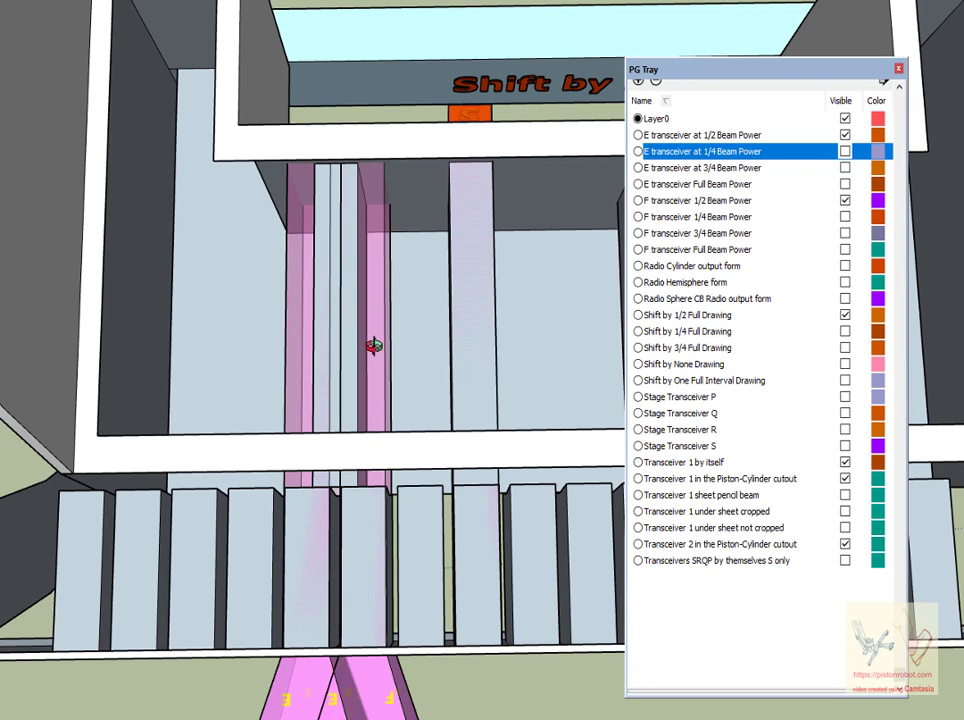
pyautogui.scroll(-1, 375, 347)
pyautogui.moveTo(380, 372)
pyautogui.mouseDown()
pyautogui.moveTo(383, 394)
pyautogui.moveTo(383, 301)
pyautogui.mouseUp()
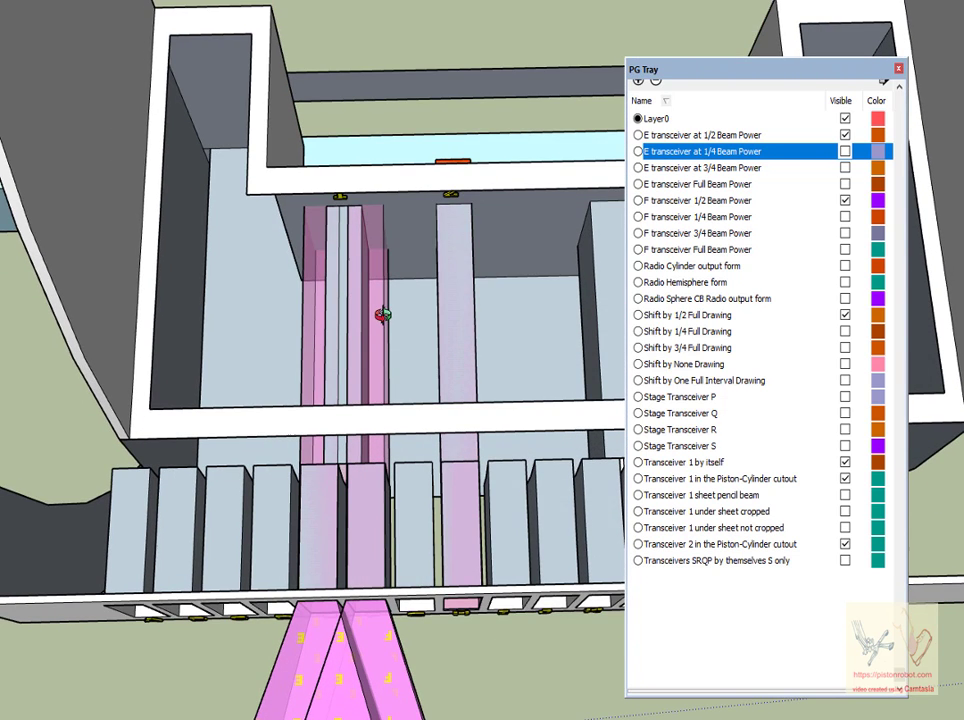
pyautogui.scroll(3, 377, 344)
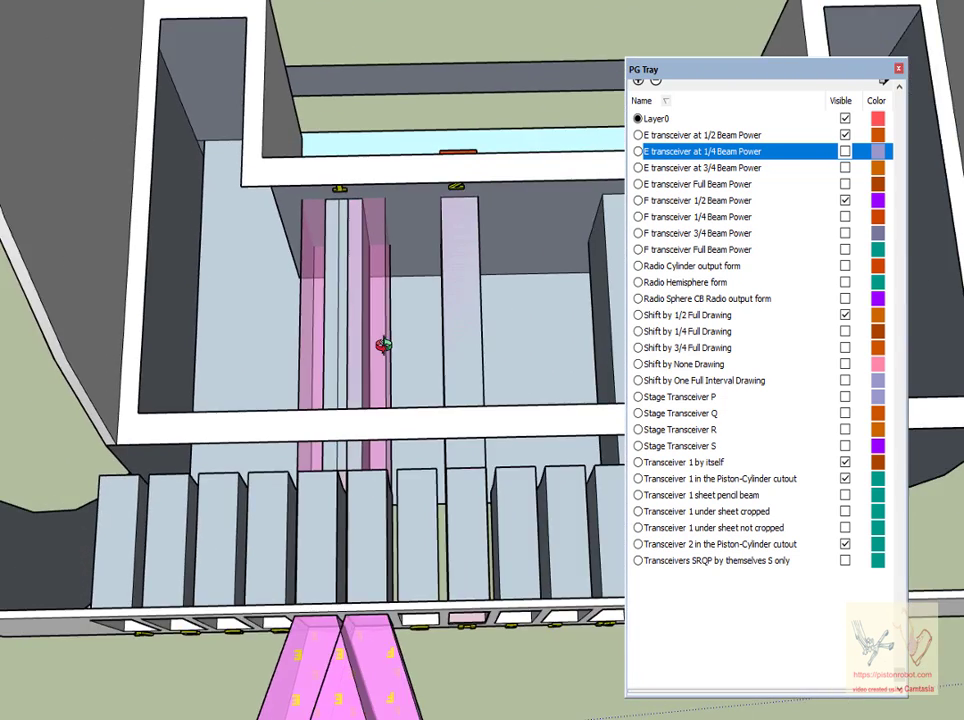
pyautogui.scroll(-3, 383, 345)
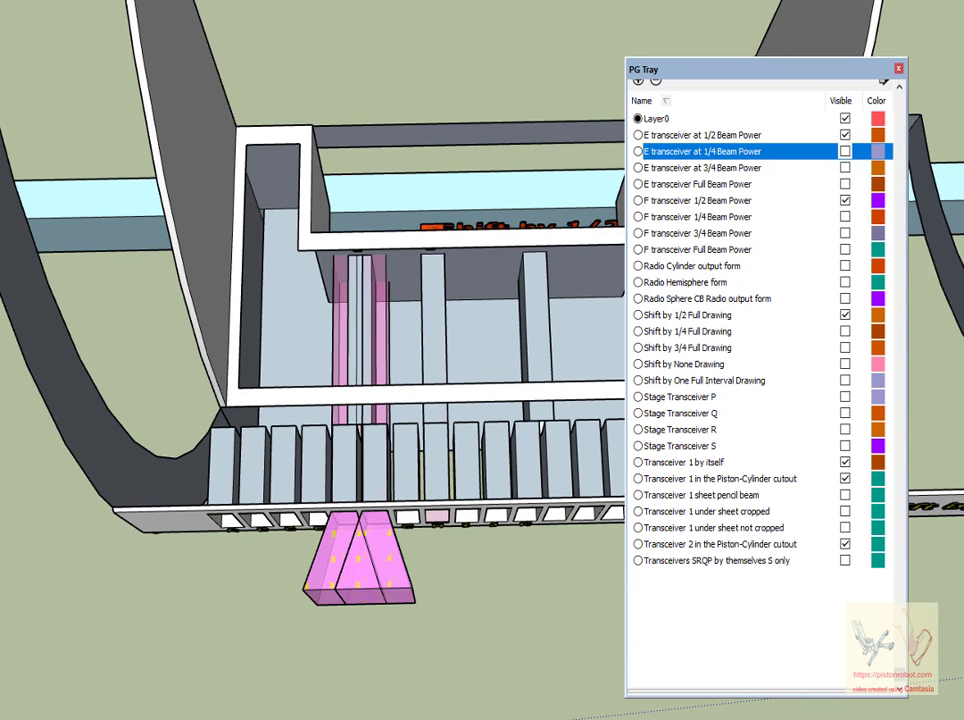
# Open the recent model file whose name ends in 54.skp.
pyautogui.click(0, 0)
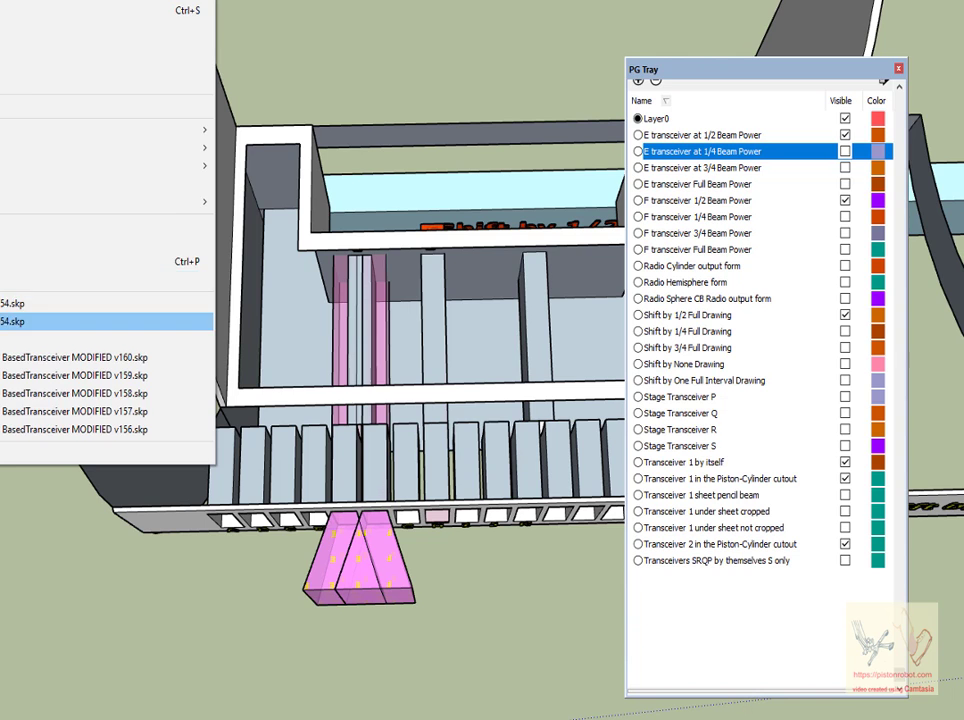
pyautogui.click(2, 321)
pyautogui.click(464, 393)
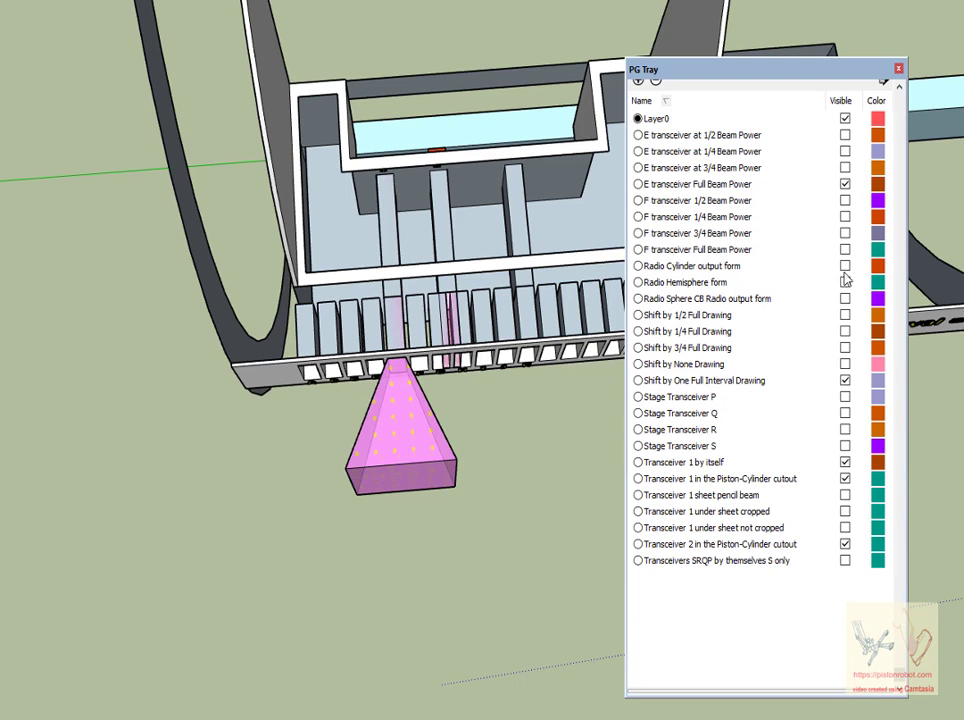
# Show the Shift by 1/2 Full Drawing layer, hide Shift by One Full Interval Drawing, and view transceiver 1 with its E beam.
pyautogui.click(845, 316)
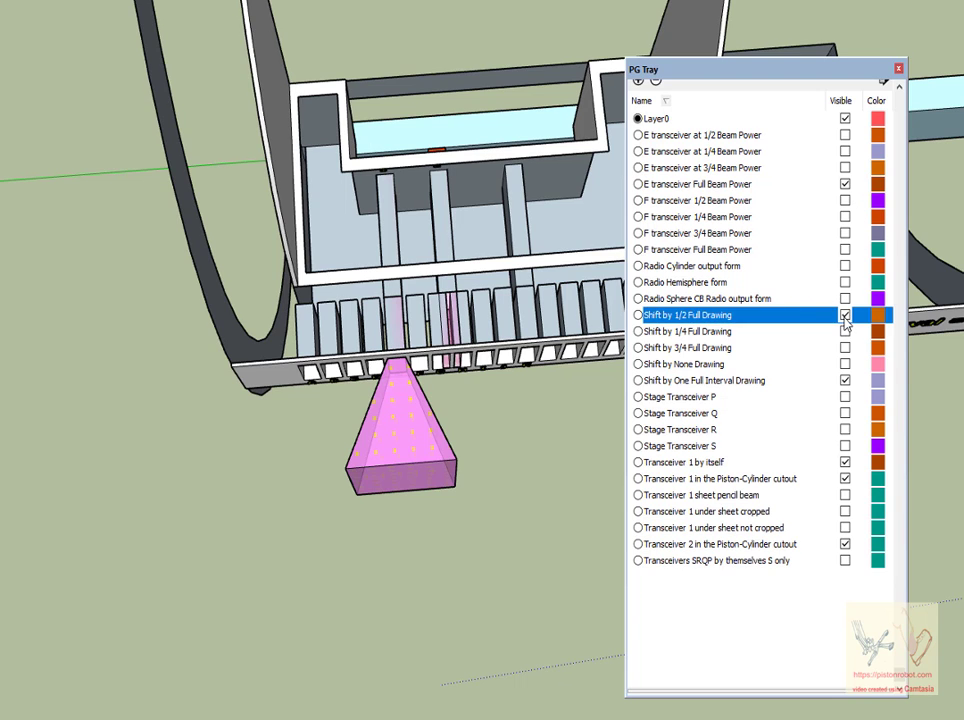
pyautogui.click(845, 381)
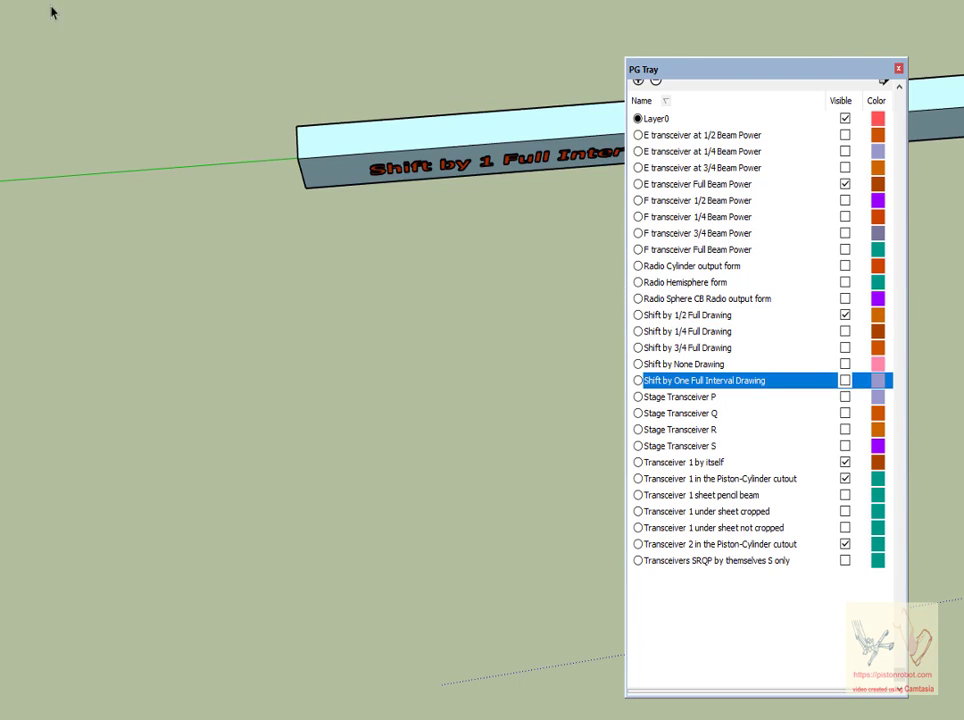
pyautogui.moveTo(237, 233)
pyautogui.mouseDown()
pyautogui.moveTo(392, 161)
pyautogui.moveTo(496, 179)
pyautogui.moveTo(398, 217)
pyautogui.moveTo(250, 248)
pyautogui.moveTo(400, 261)
pyautogui.mouseUp()
pyautogui.scroll(4, 243, 250)
pyautogui.scroll(6, 400, 262)
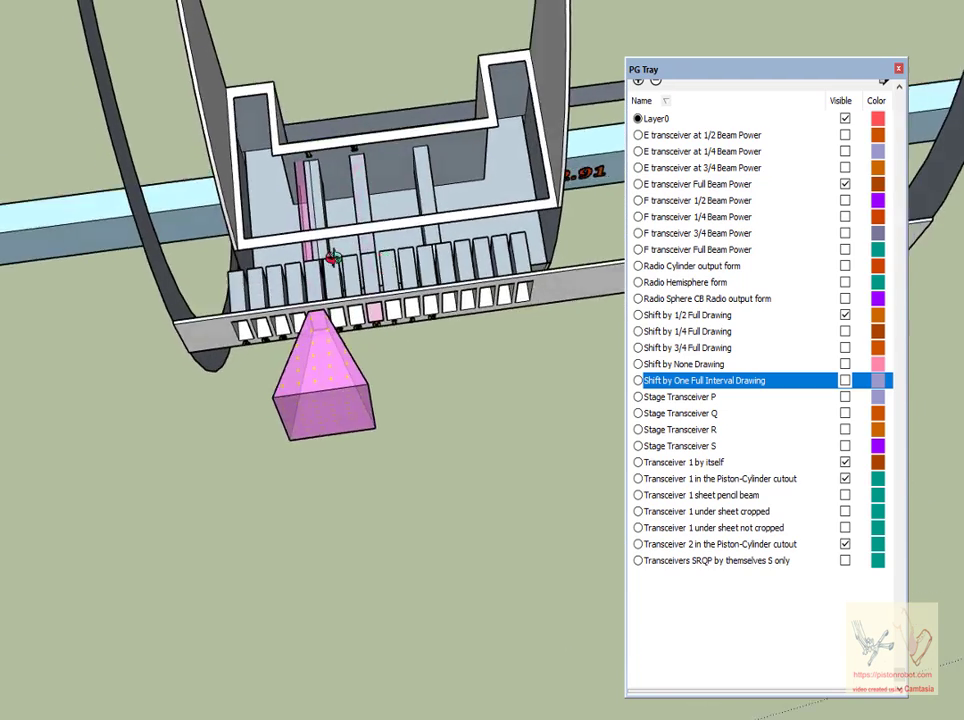
pyautogui.moveTo(300, 254)
pyautogui.mouseDown()
pyautogui.moveTo(318, 190)
pyautogui.moveTo(370, 275)
pyautogui.moveTo(543, 390)
pyautogui.mouseUp()
pyautogui.moveTo(357, 273)
pyautogui.mouseDown()
pyautogui.moveTo(499, 295)
pyautogui.moveTo(491, 389)
pyautogui.moveTo(377, 347)
pyautogui.moveTo(436, 434)
pyautogui.moveTo(421, 470)
pyautogui.mouseUp()
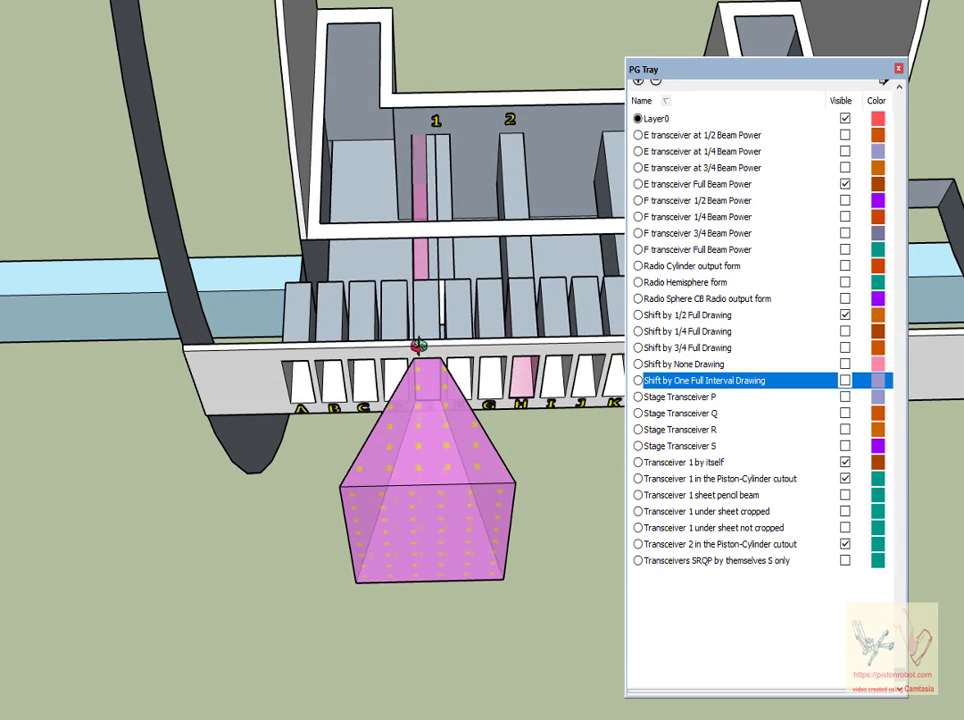
pyautogui.moveTo(426, 268)
pyautogui.mouseDown()
pyautogui.moveTo(426, 394)
pyautogui.moveTo(405, 344)
pyautogui.moveTo(438, 345)
pyautogui.mouseUp()
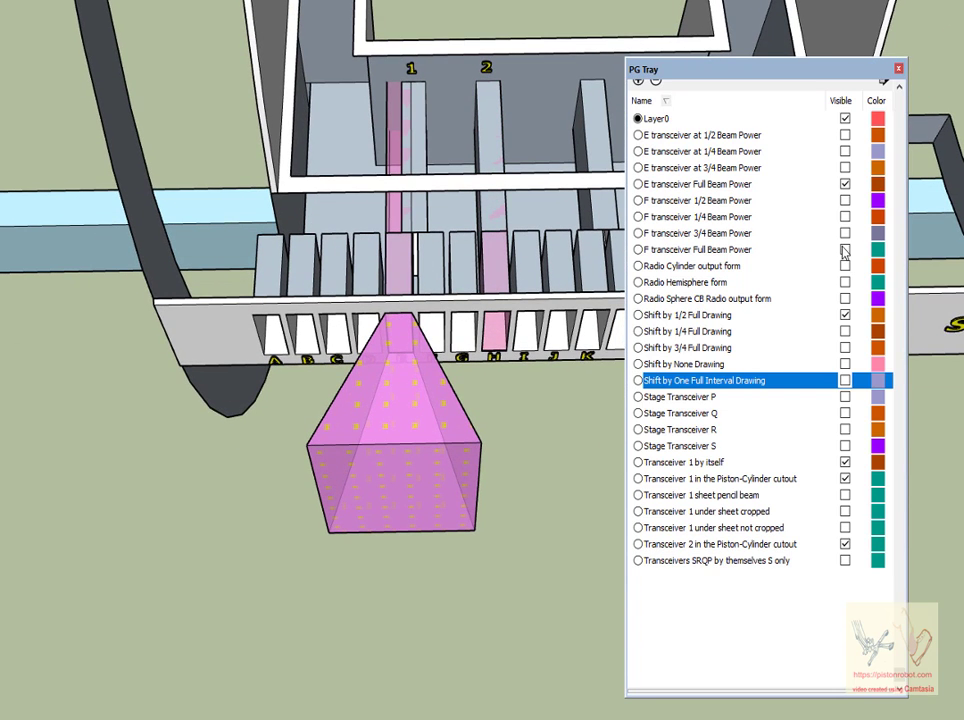
# Show the F transceiver 1/2 Beam Power layer and replace E transceiver Full Beam Power with E transceiver at 1/2 Beam Power.
pyautogui.click(845, 200)
pyautogui.click(845, 184)
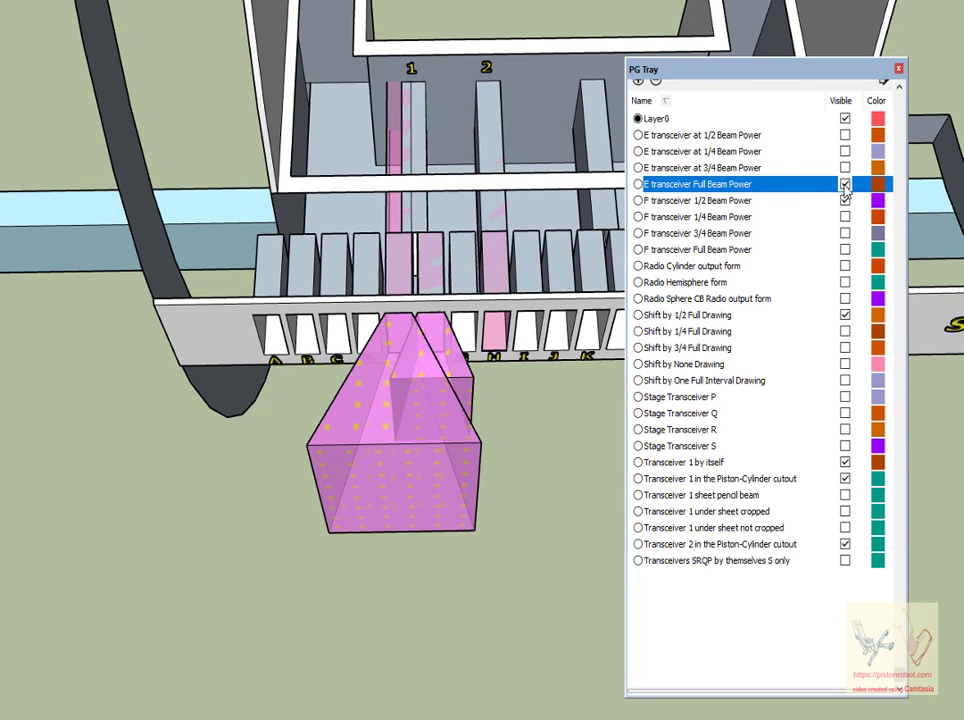
pyautogui.click(845, 135)
# Examine from behind and above how transceiver 1 covers parts of openings E and F in the Shift by 1/2 drawing.
pyautogui.moveTo(426, 268)
pyautogui.mouseDown()
pyautogui.moveTo(441, 426)
pyautogui.moveTo(327, 581)
pyautogui.moveTo(410, 387)
pyautogui.moveTo(478, 370)
pyautogui.moveTo(544, 540)
pyautogui.moveTo(450, 217)
pyautogui.moveTo(450, 267)
pyautogui.mouseUp()
pyautogui.moveTo(424, 161)
pyautogui.mouseDown()
pyautogui.moveTo(409, 275)
pyautogui.moveTo(389, 6)
pyautogui.mouseUp()
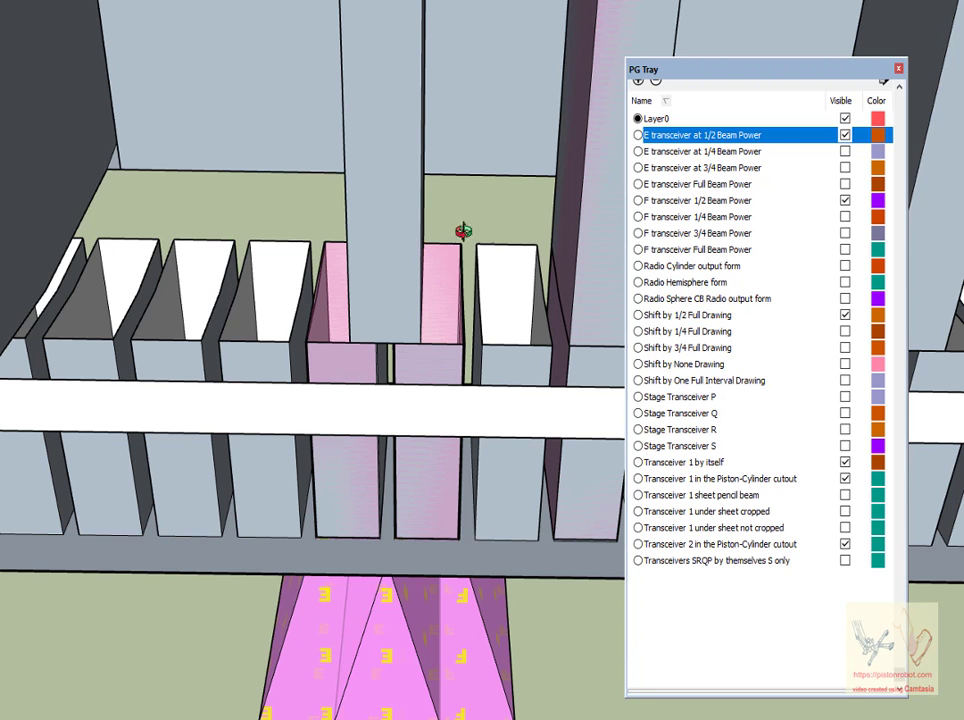
pyautogui.moveTo(359, 241)
pyautogui.mouseDown()
pyautogui.moveTo(383, 282)
pyautogui.moveTo(399, 187)
pyautogui.moveTo(370, 215)
pyautogui.moveTo(389, 86)
pyautogui.moveTo(422, 187)
pyautogui.moveTo(389, 221)
pyautogui.moveTo(383, 366)
pyautogui.moveTo(383, 258)
pyautogui.moveTo(357, 220)
pyautogui.mouseUp()
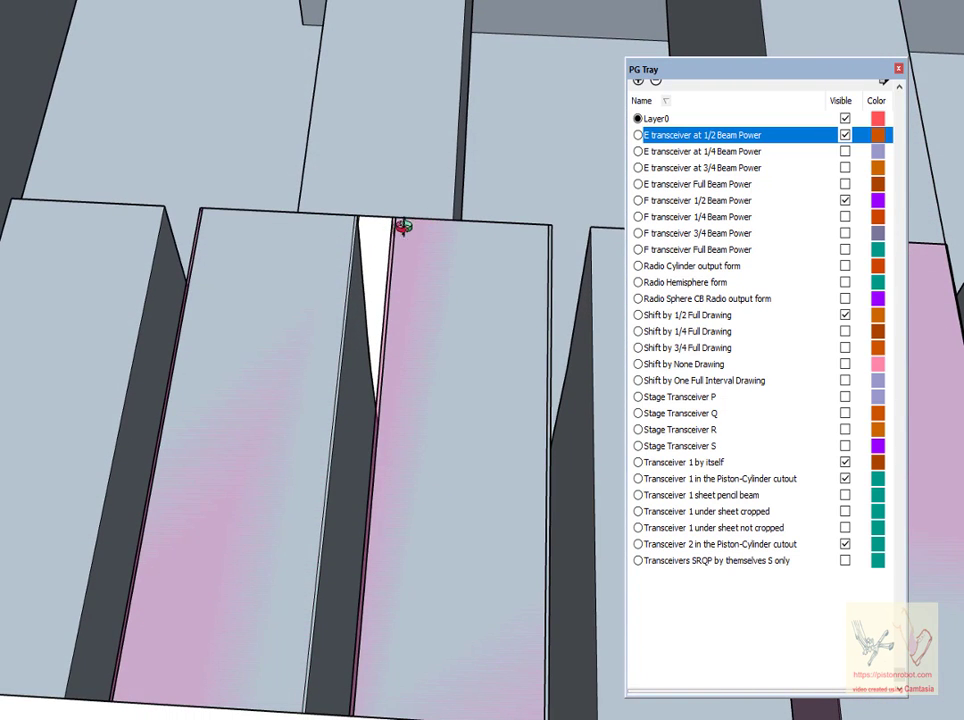
pyautogui.scroll(-5, 490, 205)
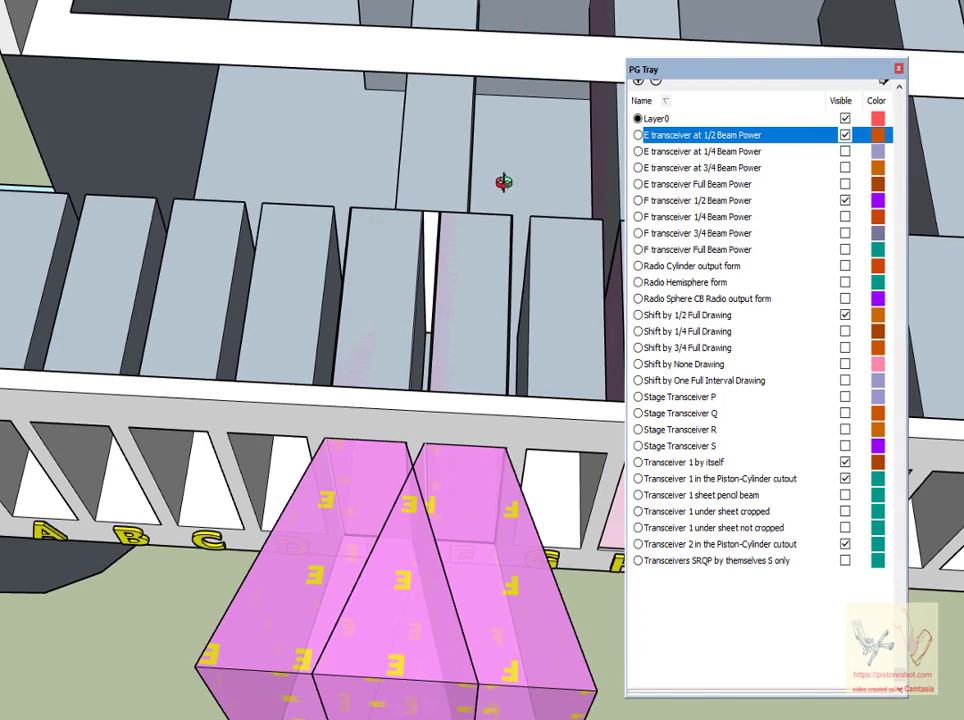
pyautogui.moveTo(505, 181); pyautogui.dragTo(486, 374)
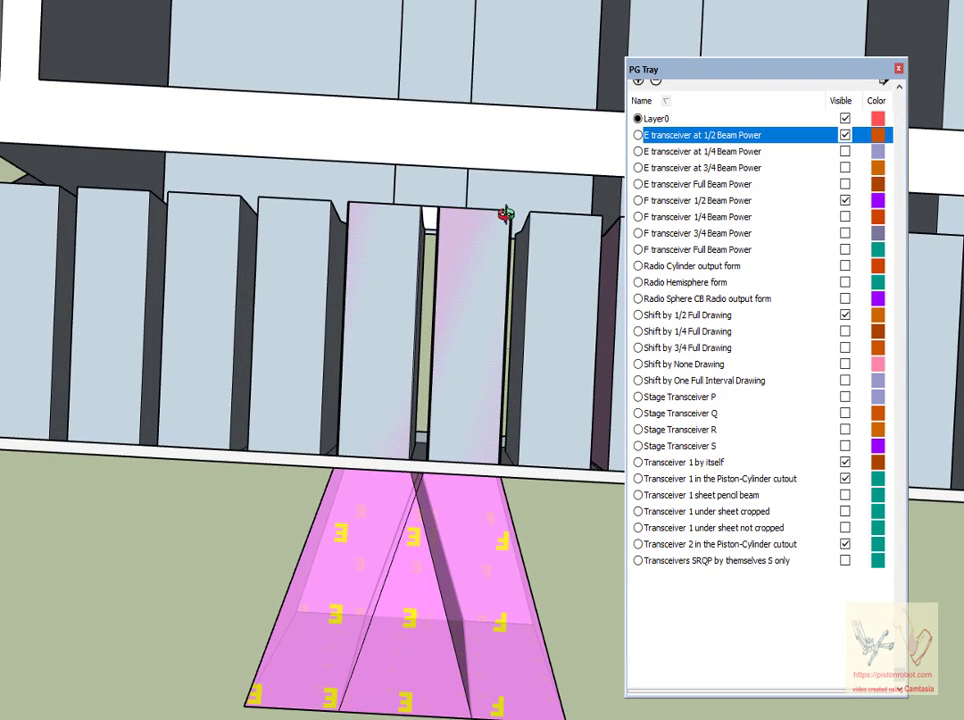
pyautogui.moveTo(500, 214)
pyautogui.mouseDown()
pyautogui.moveTo(469, 463)
pyautogui.moveTo(509, 202)
pyautogui.mouseUp()
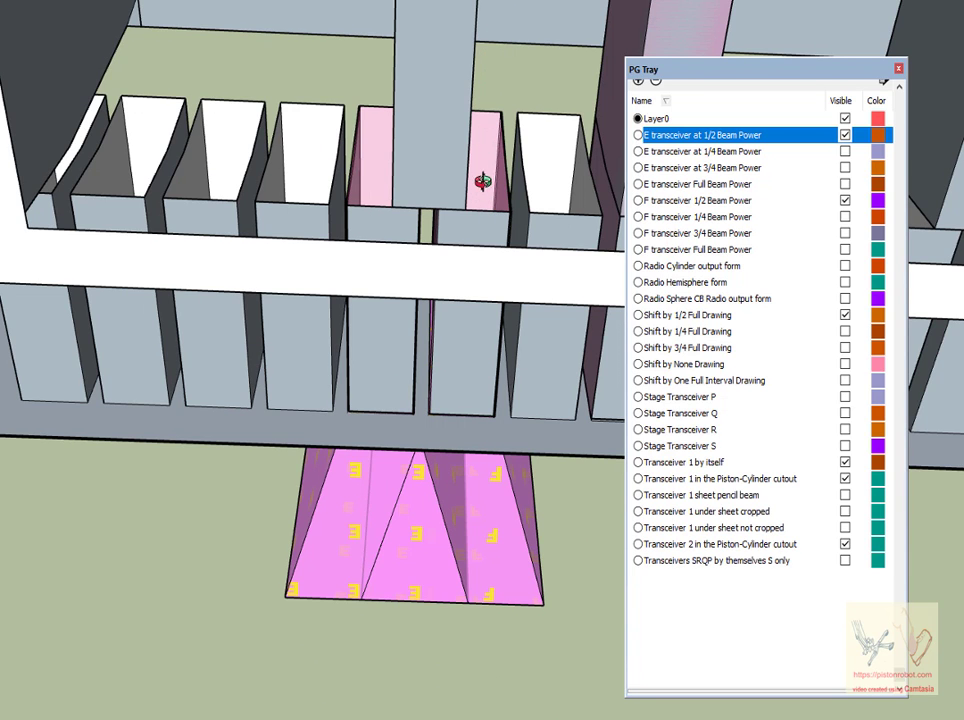
pyautogui.scroll(-3, 481, 186)
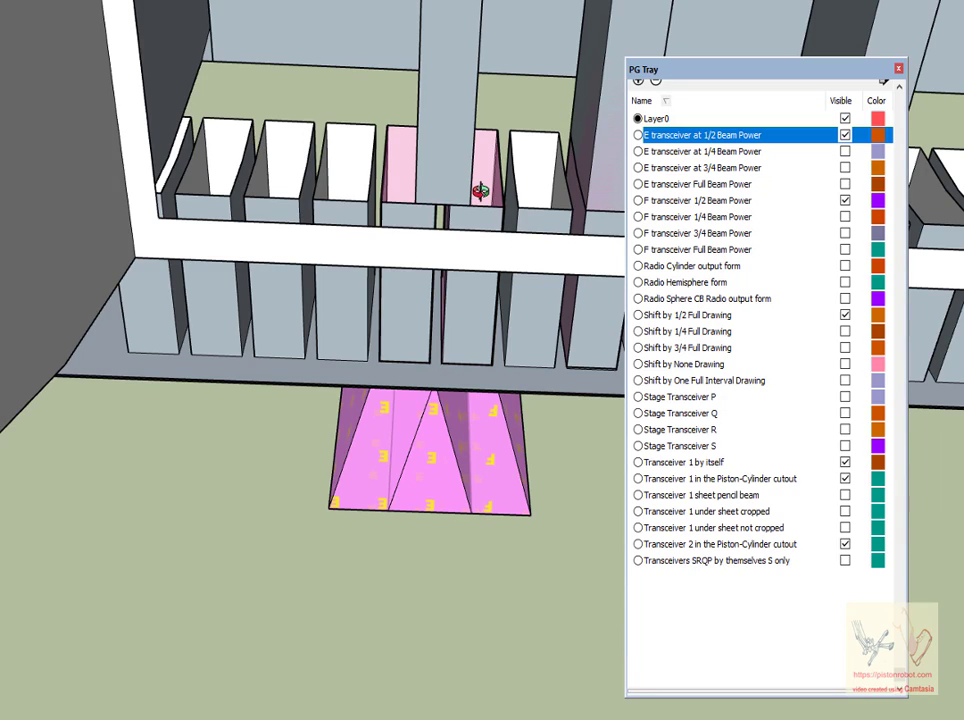
pyautogui.moveTo(481, 190); pyautogui.dragTo(487, 141)
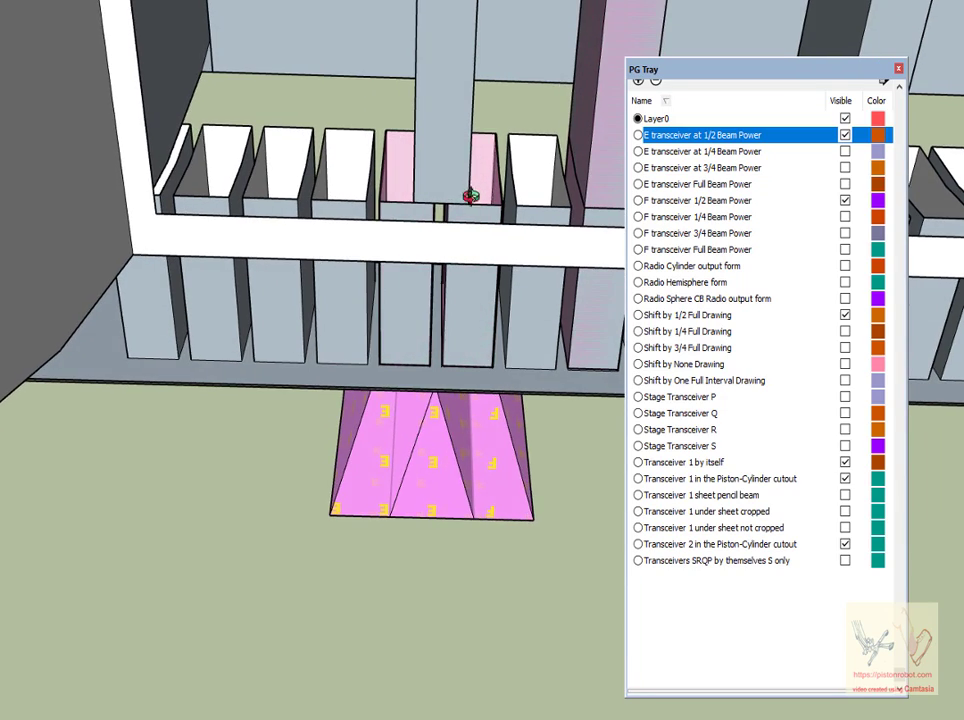
pyautogui.moveTo(470, 199)
pyautogui.mouseDown()
pyautogui.moveTo(448, 286)
pyautogui.moveTo(471, 185)
pyautogui.moveTo(603, 60)
pyautogui.moveTo(538, 40)
pyautogui.moveTo(520, 60)
pyautogui.mouseUp()
# Highlight the Transceiver 1 in the Piston-Cylinder cutout layer and inspect the E and F beams in front of the openings up close.
pyautogui.click(720, 478)
pyautogui.moveTo(481, 407)
pyautogui.mouseDown()
pyautogui.moveTo(585, 448)
pyautogui.moveTo(516, 338)
pyautogui.moveTo(417, 377)
pyautogui.moveTo(456, 403)
pyautogui.moveTo(351, 355)
pyautogui.moveTo(331, 331)
pyautogui.moveTo(417, 323)
pyautogui.moveTo(448, 415)
pyautogui.moveTo(448, 366)
pyautogui.moveTo(402, 379)
pyautogui.moveTo(415, 445)
pyautogui.moveTo(450, 394)
pyautogui.moveTo(450, 370)
pyautogui.mouseUp()
pyautogui.scroll(3, 402, 385)
pyautogui.scroll(-3, 445, 364)
pyautogui.scroll(3, 450, 370)
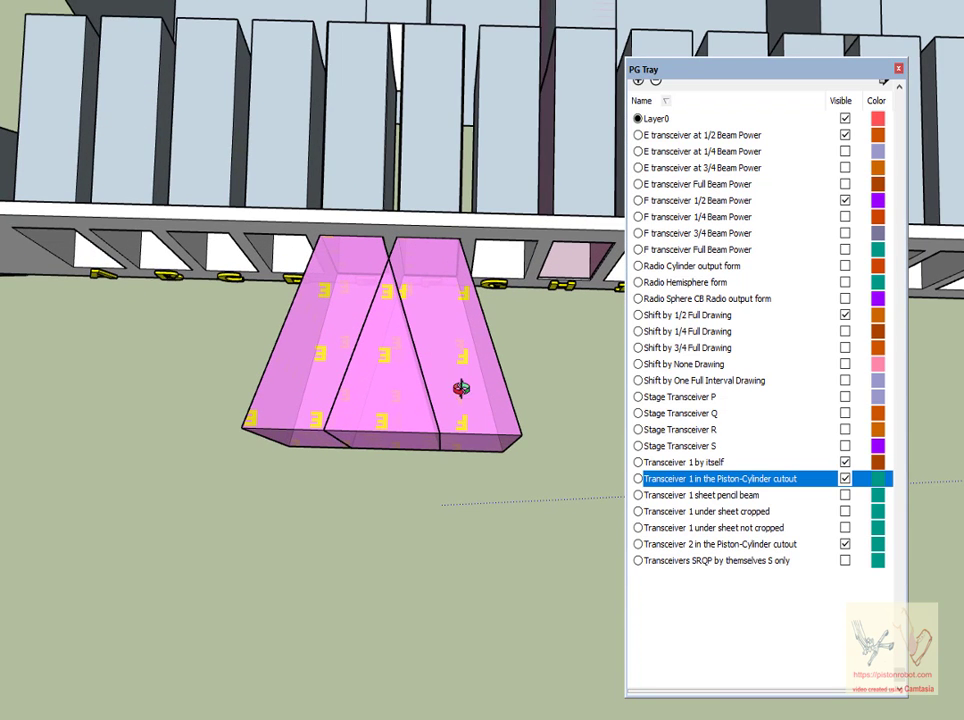